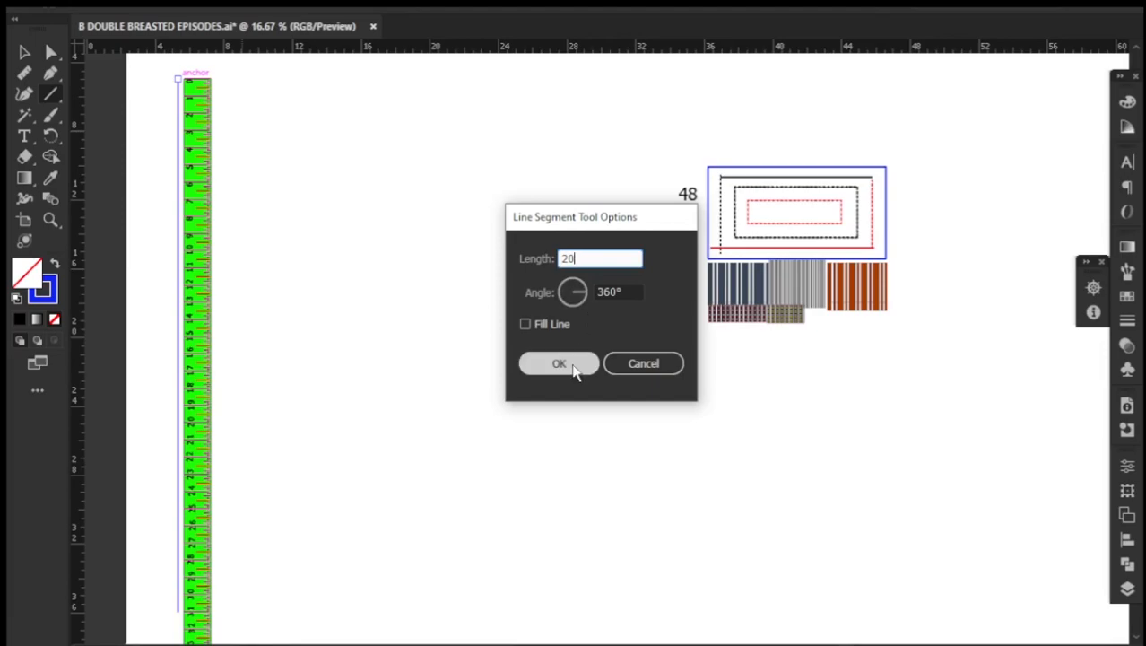
# - Copy the top horizontal line A straight down to about the 29.5-inch mark of the tape and label the copy B
pyautogui.click(25, 53)
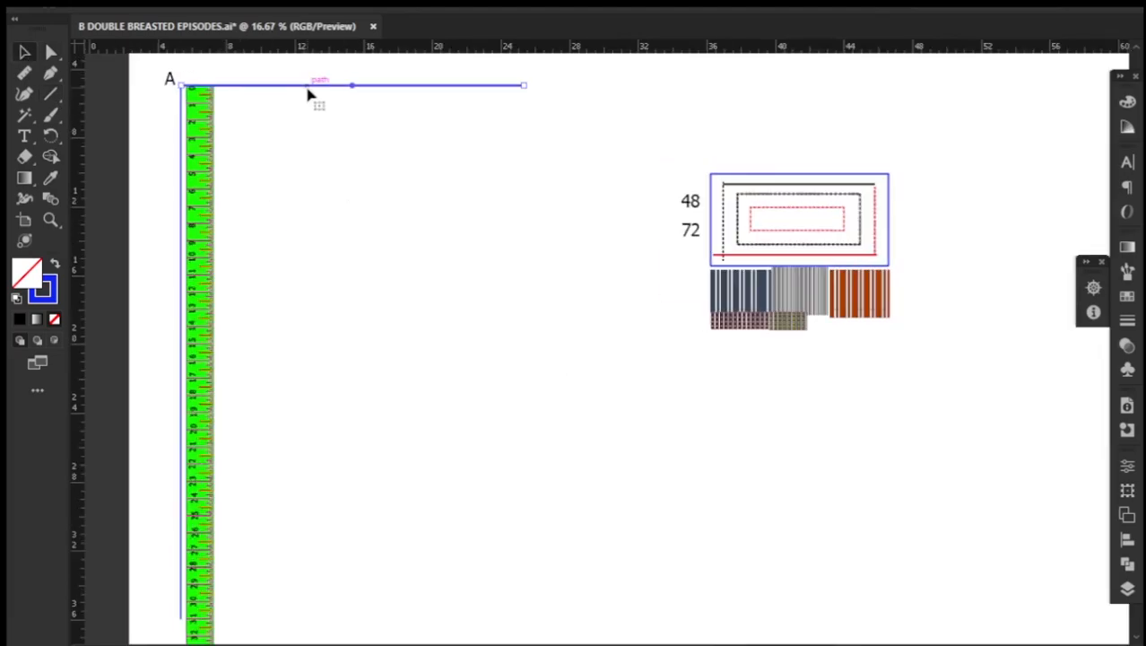
pyautogui.moveTo(306, 90); pyautogui.dragTo(303, 586)
pyautogui.scroll(1, 304, 586)
pyautogui.moveTo(239, 457); pyautogui.dragTo(240, 472)
pyautogui.click(267, 381)
pyautogui.press('t')
pyautogui.click(200, 470)
pyautogui.write('B')
pyautogui.press('Escape')
pyautogui.moveTo(143, 449); pyautogui.dragTo(147, 467)
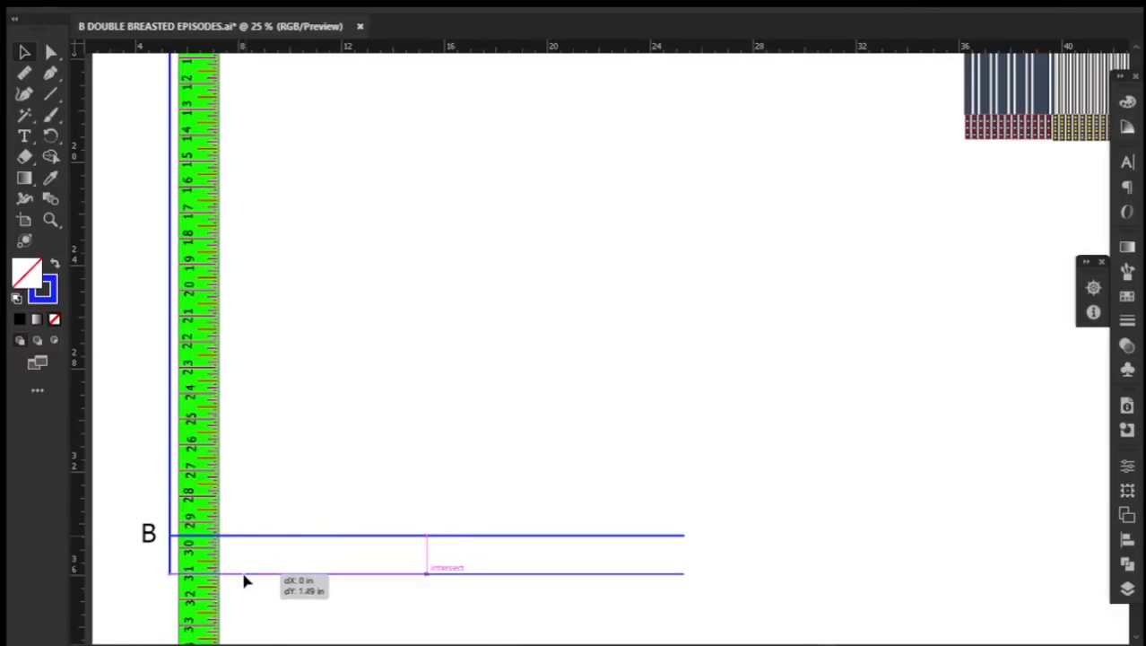
# - Copy line B about 1.5 inches further down in the red dashed line style and label it C
pyautogui.moveTo(243, 581); pyautogui.dragTo(244, 585)
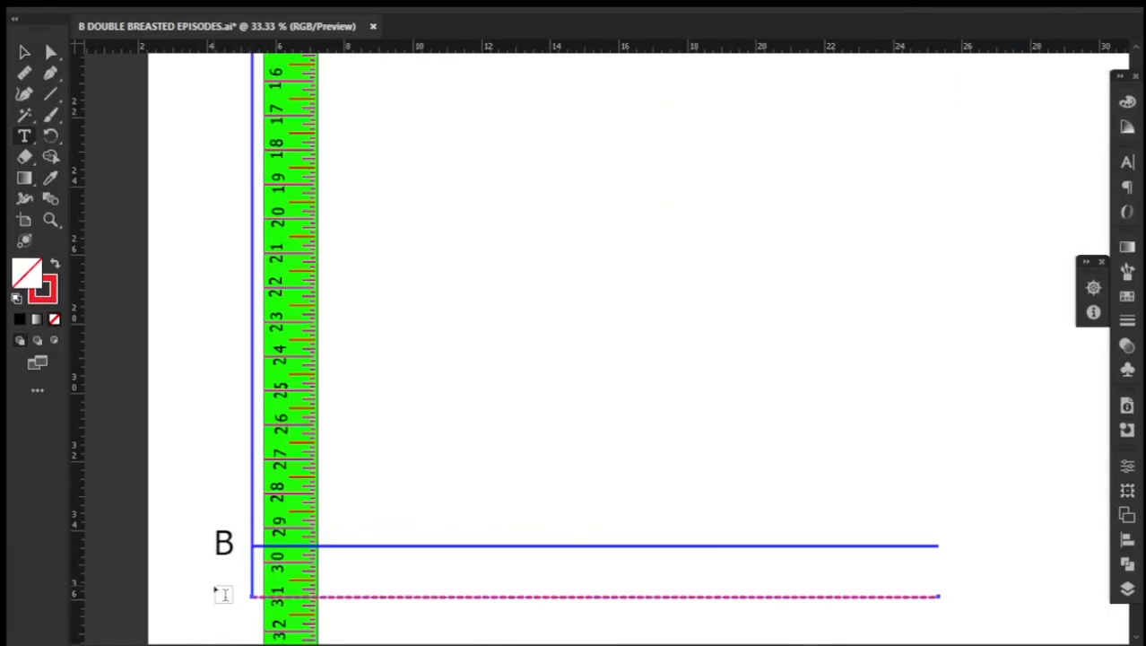
pyautogui.click(220, 588)
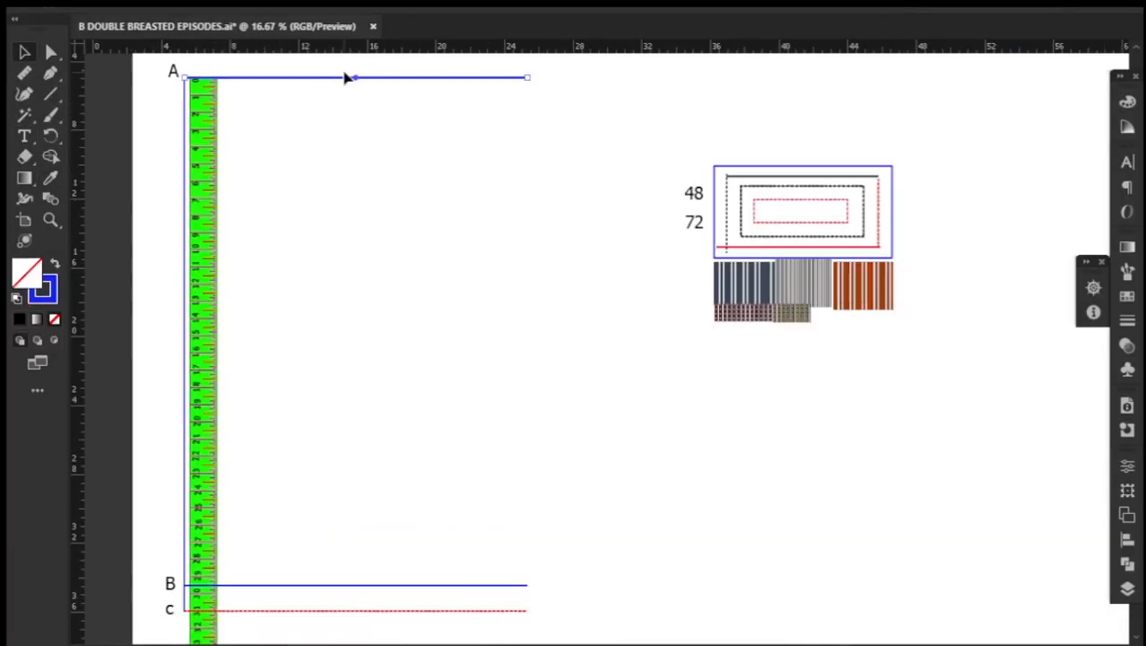
# - Copy line A down to the 9.5-inch mark of the tape and label the copy D
pyautogui.moveTo(346, 77); pyautogui.dragTo(328, 249)
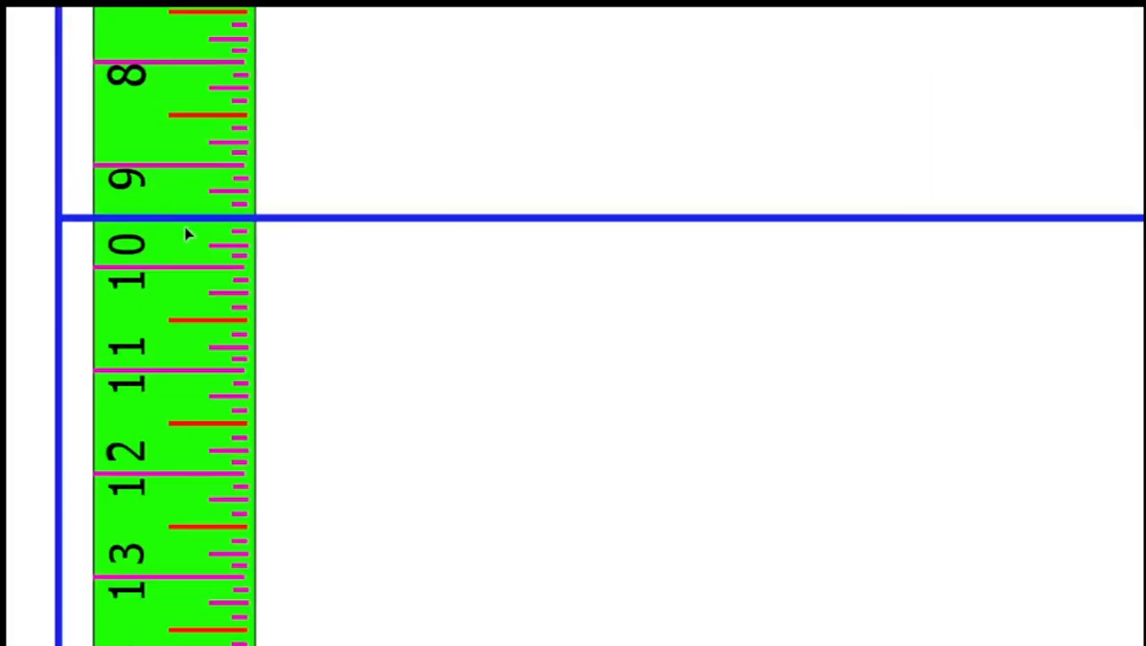
pyautogui.press('f')
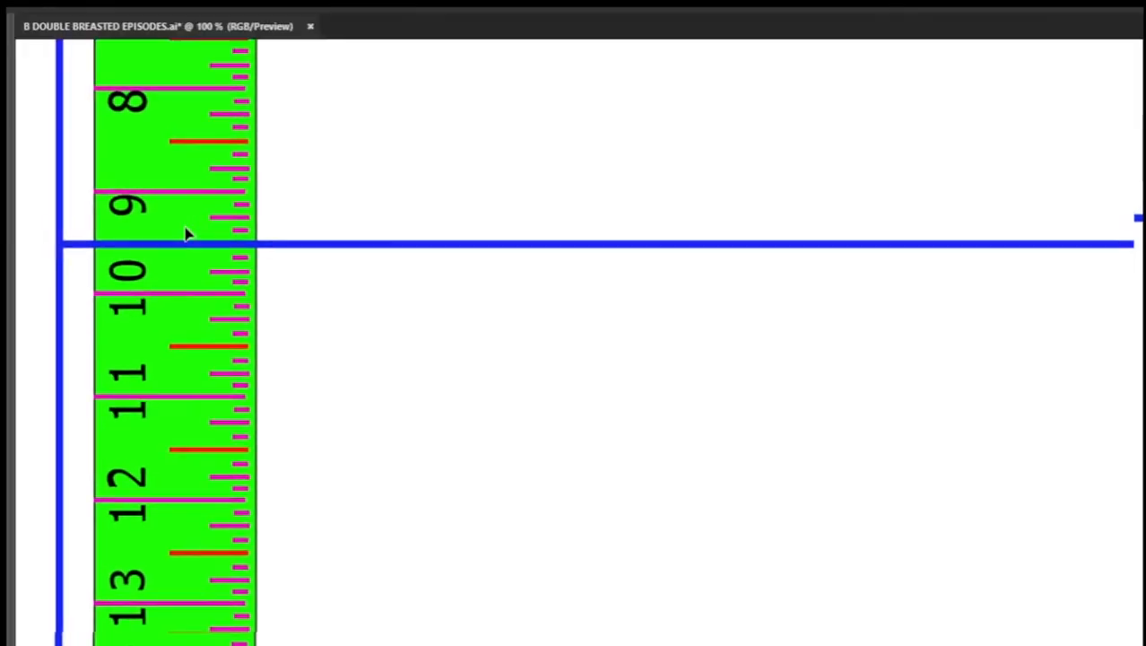
pyautogui.hotkey('ctrl', '0')
pyautogui.press('t')
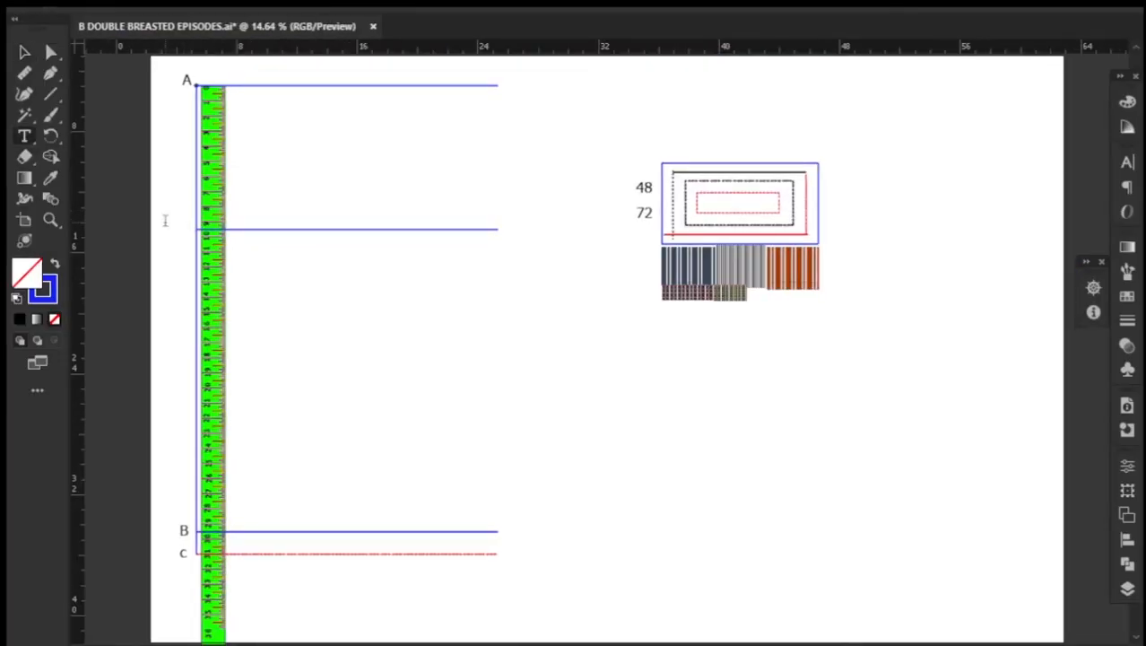
pyautogui.click(165, 220)
pyautogui.write('D')
pyautogui.moveTo(168, 221); pyautogui.dragTo(179, 233)
# - Copy line A down to about the 16.5-inch mark of the tape and label the copy E
pyautogui.click(274, 87)
pyautogui.moveTo(273, 87); pyautogui.dragTo(274, 336)
pyautogui.press('t')
pyautogui.click(173, 337)
pyautogui.write('E')
pyautogui.press('Escape')
# - Copy line D about 2 inches up, label the copy F and give it the red dashed style from the sample lines
pyautogui.click(181, 230)
pyautogui.moveTo(295, 233); pyautogui.dragTo(294, 206)
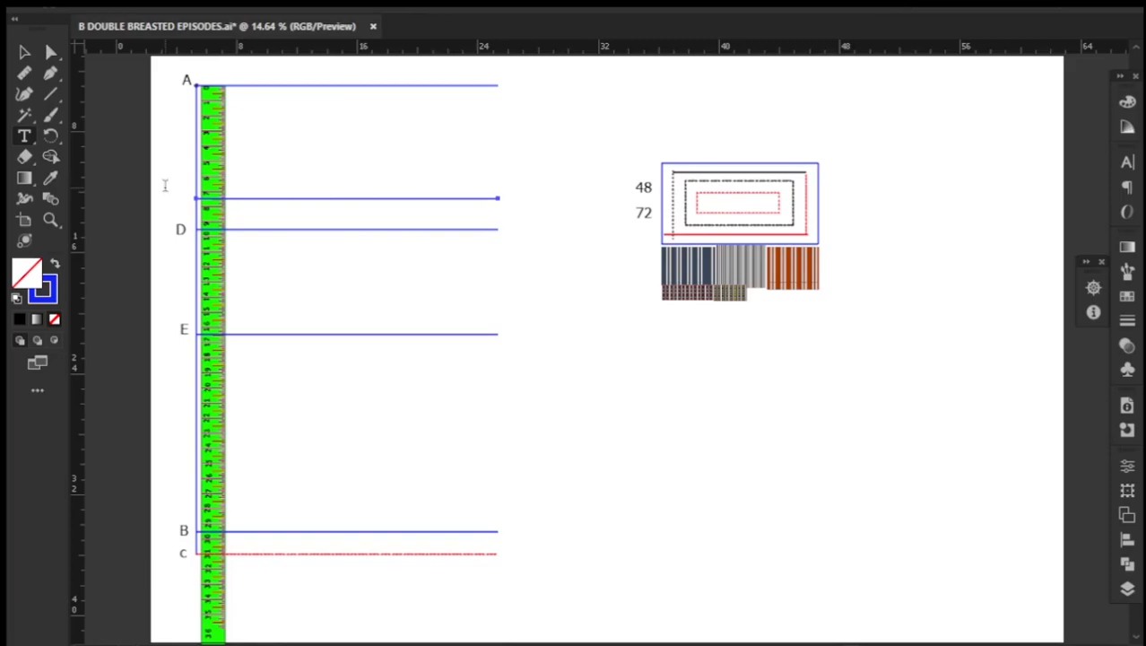
pyautogui.press('t')
pyautogui.moveTo(170, 186); pyautogui.dragTo(184, 200)
pyautogui.click(416, 198)
pyautogui.press('i')
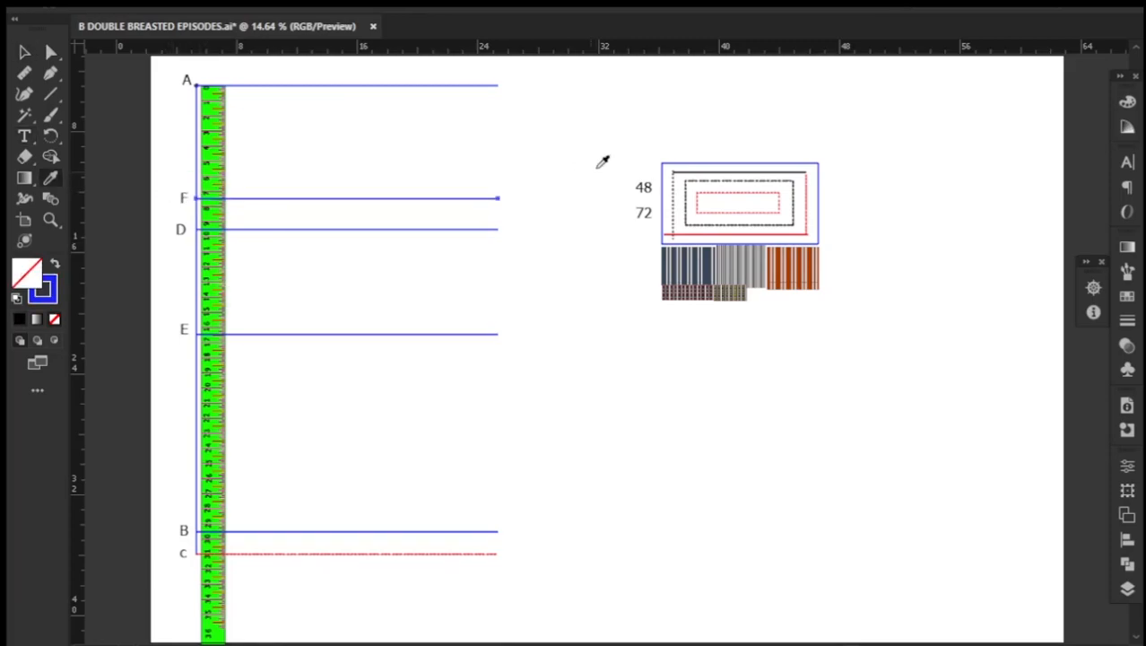
pyautogui.click(812, 197)
# - Copy line A about 1.5 inches down and label the copy G
pyautogui.press('v')
pyautogui.moveTo(281, 90); pyautogui.dragTo(280, 116)
pyautogui.moveTo(181, 230); pyautogui.dragTo(177, 112)
pyautogui.doubleClick(181, 107)
pyautogui.write('G')
pyautogui.press('Escape')
pyautogui.hotkey('shift', 'f')
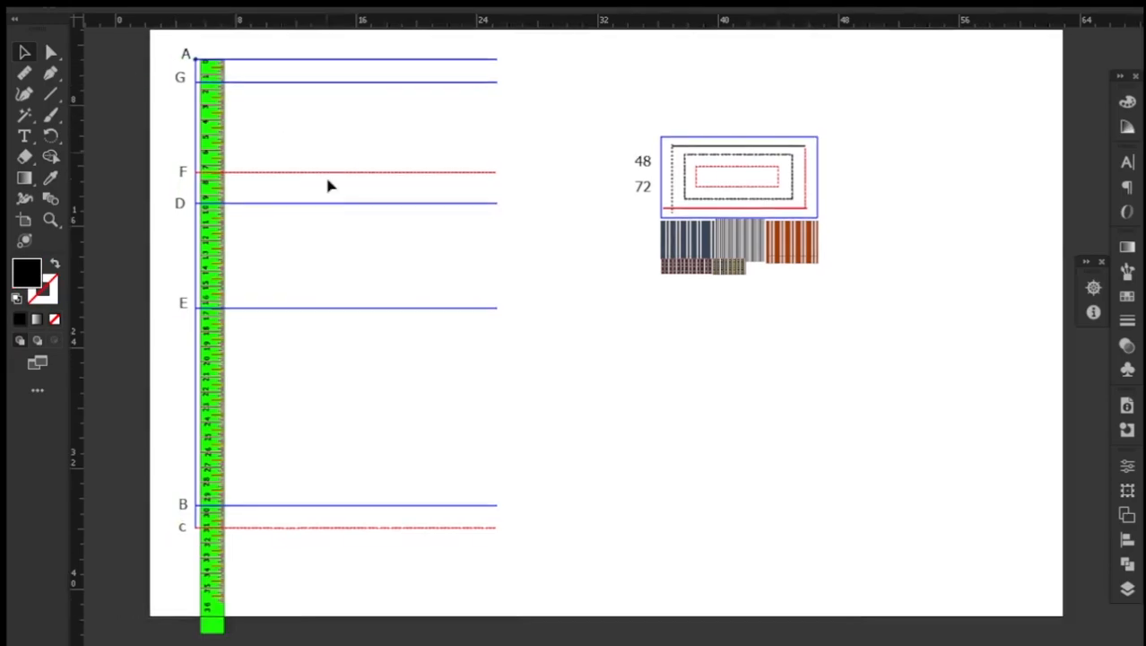
# - Add the text "Neck/Shoulder guideline" on line A and "Shoulder Drop" on line G
pyautogui.press('Escape')
pyautogui.press('t')
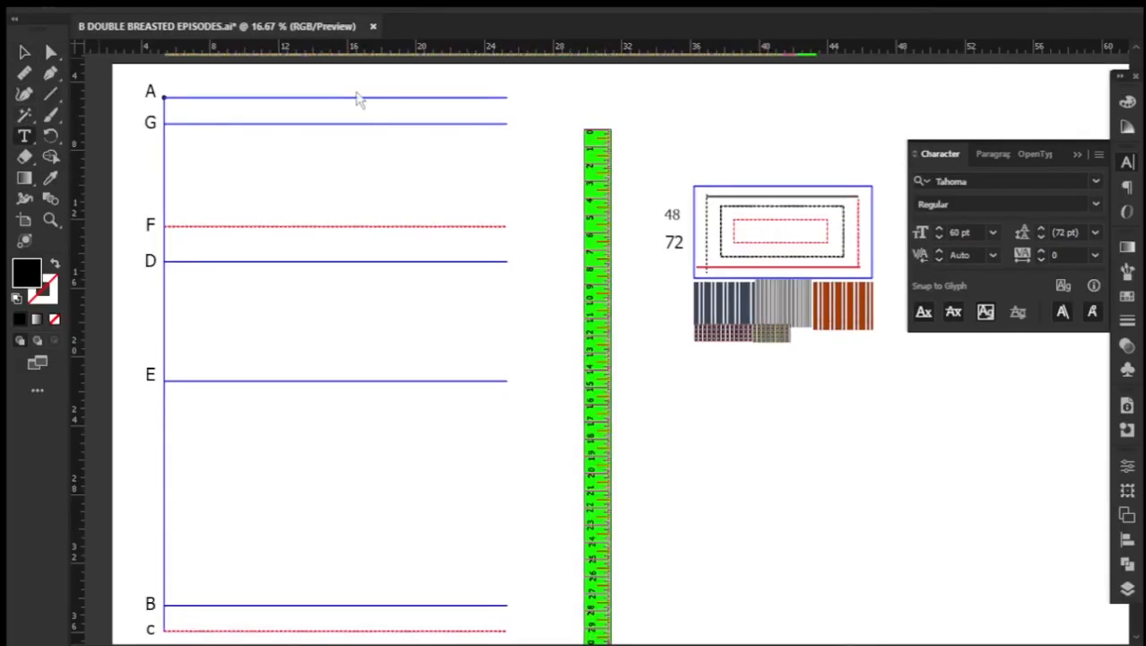
pyautogui.click(380, 82)
pyautogui.write('Neck/Shoulder guideline')
pyautogui.press('Escape')
pyautogui.moveTo(436, 83); pyautogui.dragTo(435, 90)
pyautogui.press('t')
pyautogui.click(377, 113)
pyautogui.write('Shoulder Drop')
pyautogui.press('Escape')
# - Add the text "Across Back" on line F and "Chest line" on line D
pyautogui.click(385, 207)
pyautogui.write('Across Back')
pyautogui.press('Escape')
pyautogui.moveTo(411, 207); pyautogui.dragTo(512, 266)
pyautogui.write('tChest line')
pyautogui.press('Escape')
# - Add the text "Belly / Tummy/ Stomach" on line E and "Hemline/ coat full length" on line B
pyautogui.moveTo(413, 252); pyautogui.dragTo(525, 382)
pyautogui.write('tBell')
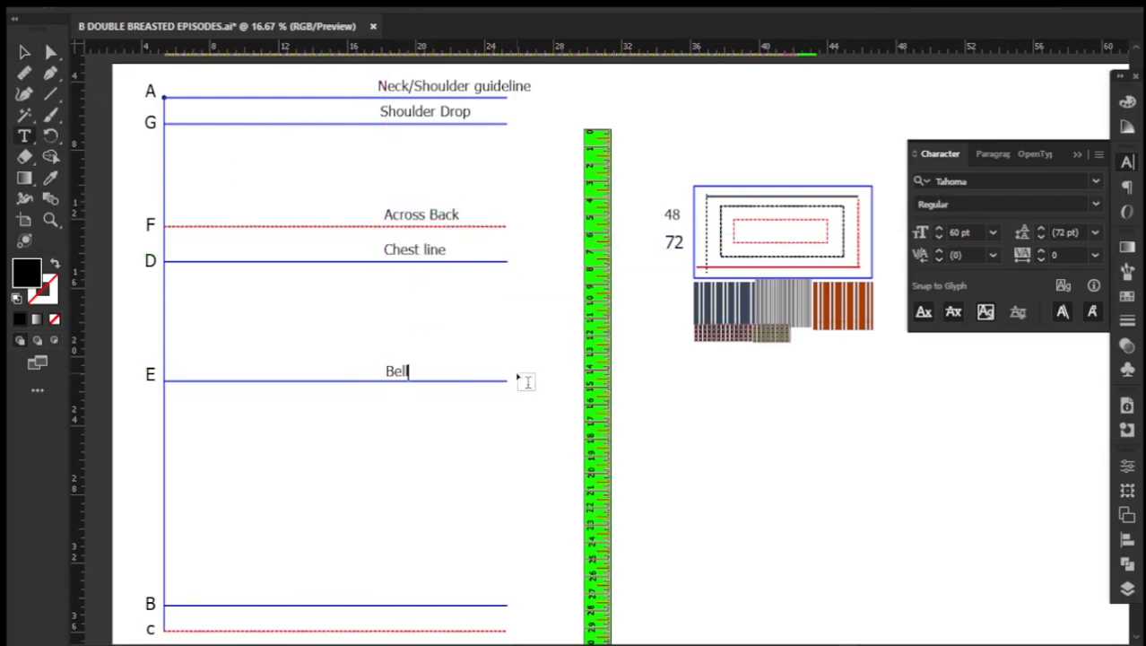
pyautogui.press('Escape')
pyautogui.moveTo(430, 371); pyautogui.dragTo(435, 598)
pyautogui.press('t')
pyautogui.moveTo(386, 592); pyautogui.dragTo(529, 603)
pyautogui.write('Hemline/')
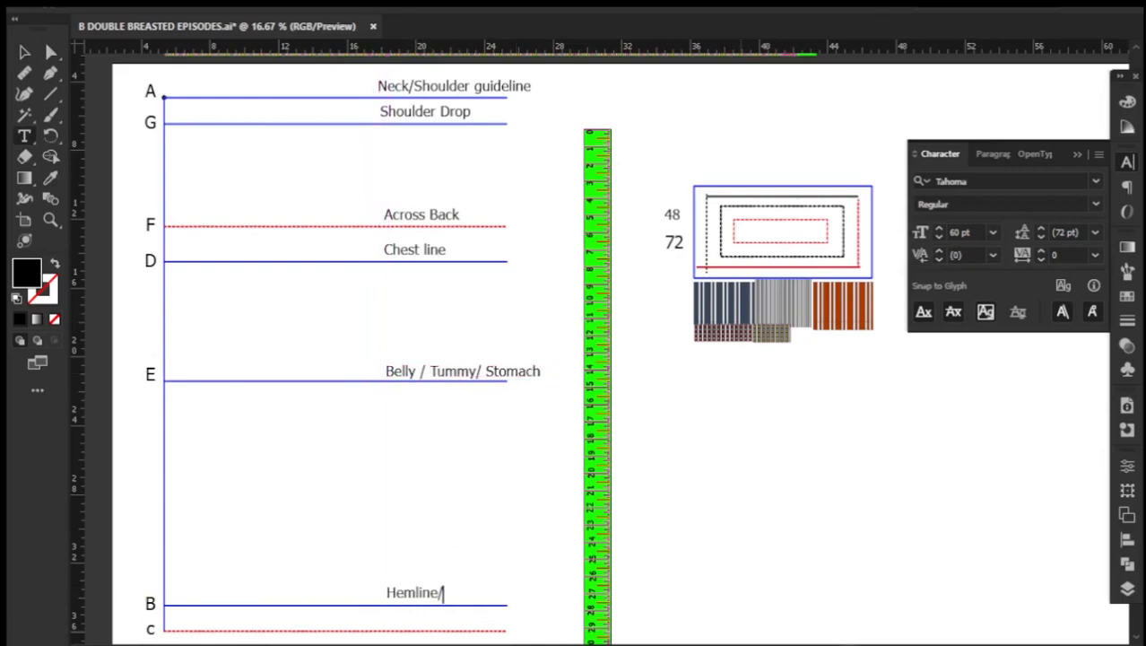
pyautogui.write('length')
pyautogui.press('Escape')
# - Add the text "Heml allowance" on line C
pyautogui.moveTo(434, 596); pyautogui.dragTo(434, 626)
pyautogui.press('t')
pyautogui.moveTo(418, 620); pyautogui.dragTo(555, 627)
pyautogui.write('allowance')
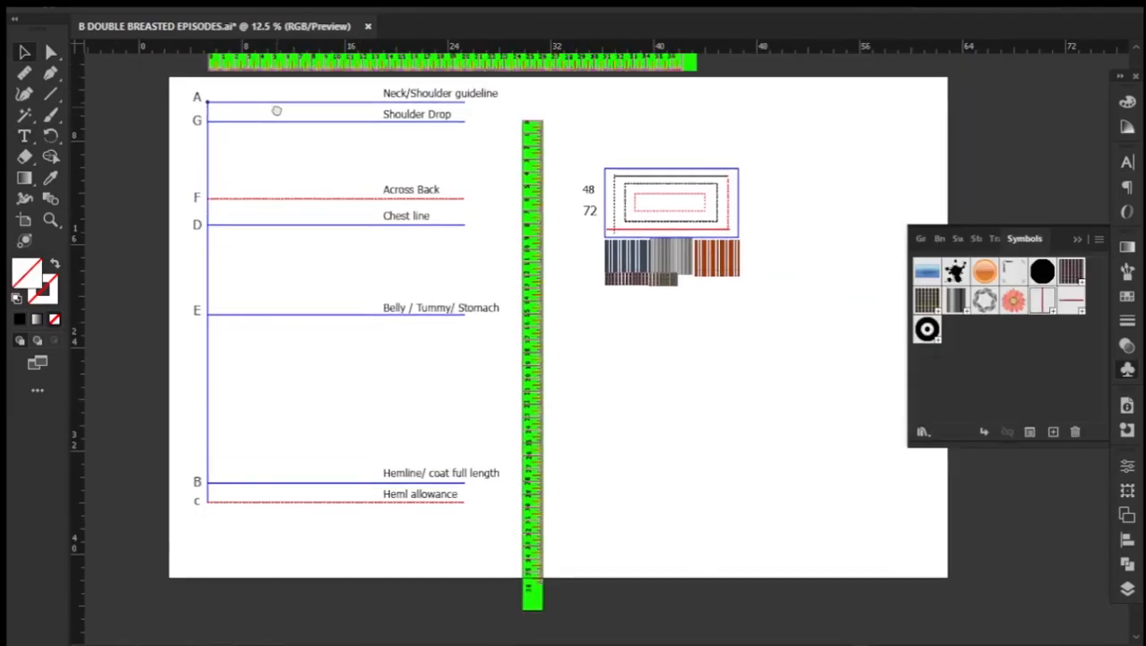
# - Lay the horizontal tape along line F and place a ring symbol at its 1/4-inch mark as point 3
pyautogui.moveTo(278, 68); pyautogui.dragTo(279, 192)
pyautogui.moveTo(527, 294); pyautogui.dragTo(137, 285)
pyautogui.moveTo(927, 328); pyautogui.dragTo(177, 172)
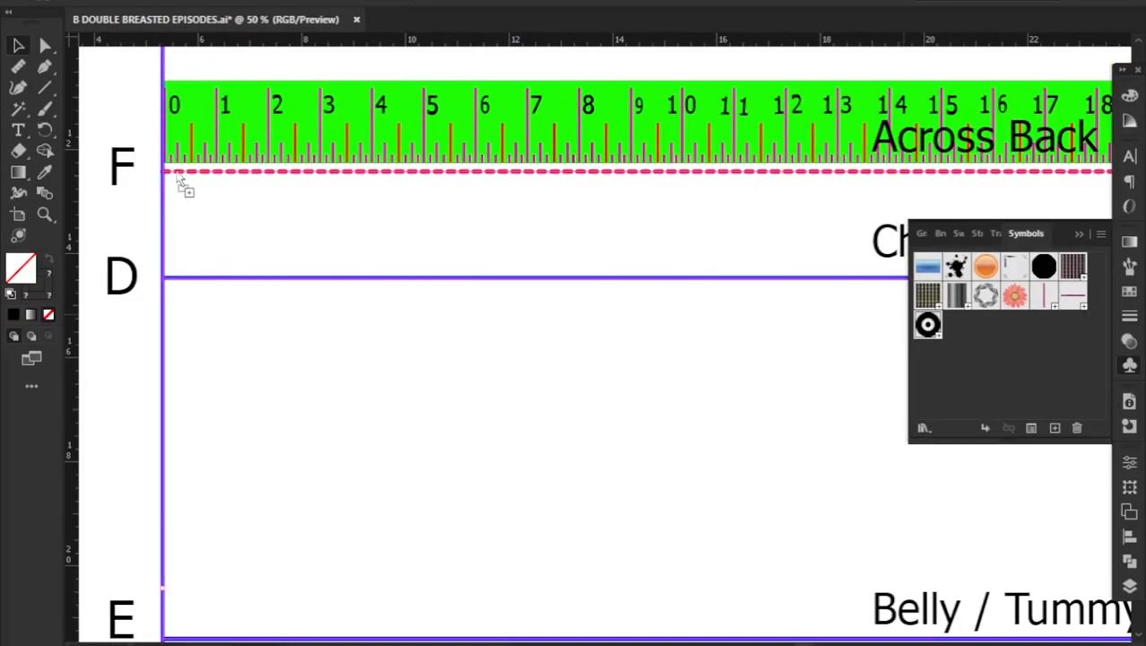
pyautogui.scroll(3, 177, 171)
pyautogui.scroll(-1, 177, 171)
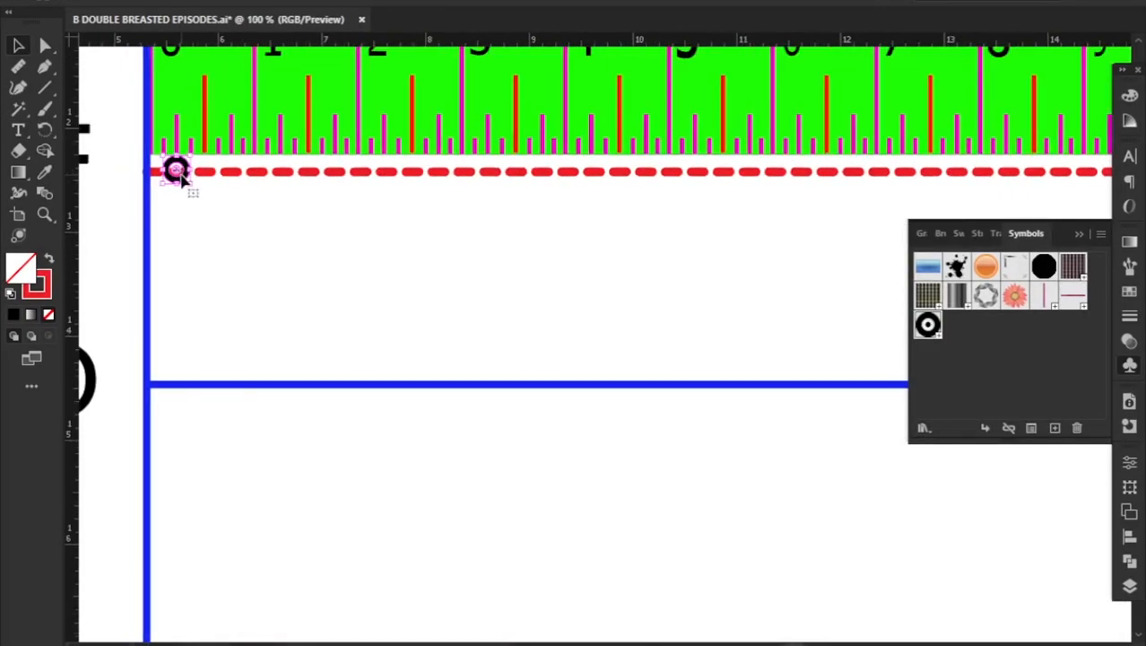
# - Move the horizontal tape to line D, place a ring symbol at its 1/2-inch mark and label it 4
pyautogui.moveTo(318, 186); pyautogui.dragTo(318, 440)
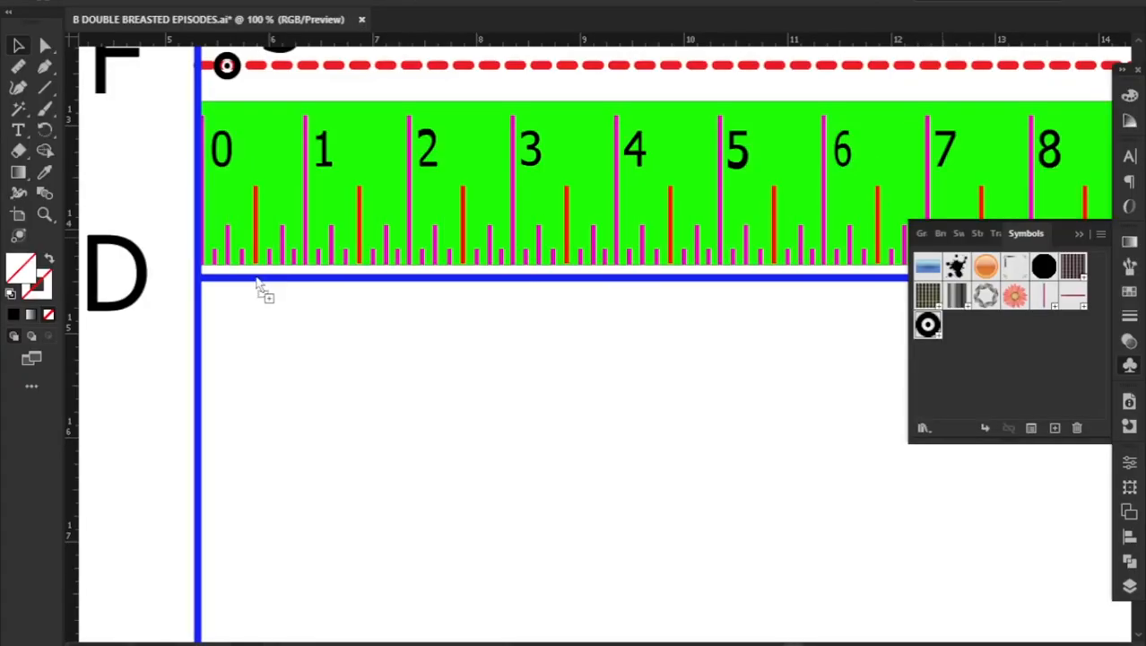
pyautogui.moveTo(255, 289); pyautogui.dragTo(256, 277)
pyautogui.click(354, 240)
pyautogui.moveTo(363, 244); pyautogui.dragTo(355, 515)
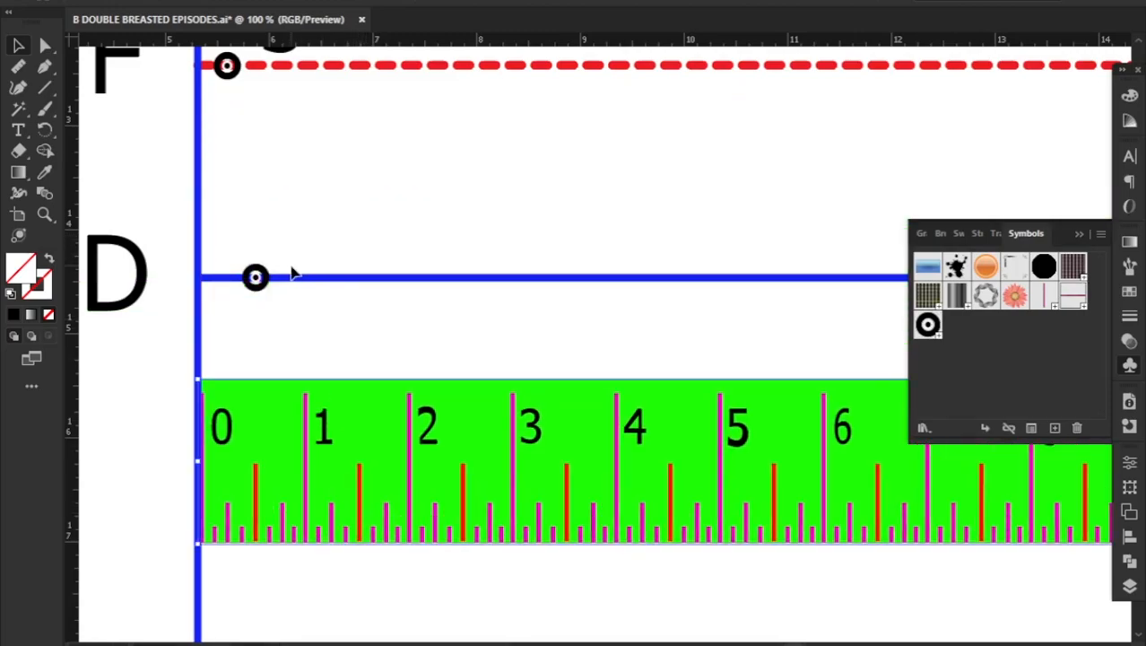
pyautogui.press('t')
pyautogui.click(278, 254)
pyautogui.write('4')
# - Move the horizontal tape to line E, place a ring symbol at its 1-inch mark and label it 5
pyautogui.moveTo(215, 266); pyautogui.dragTo(174, 356)
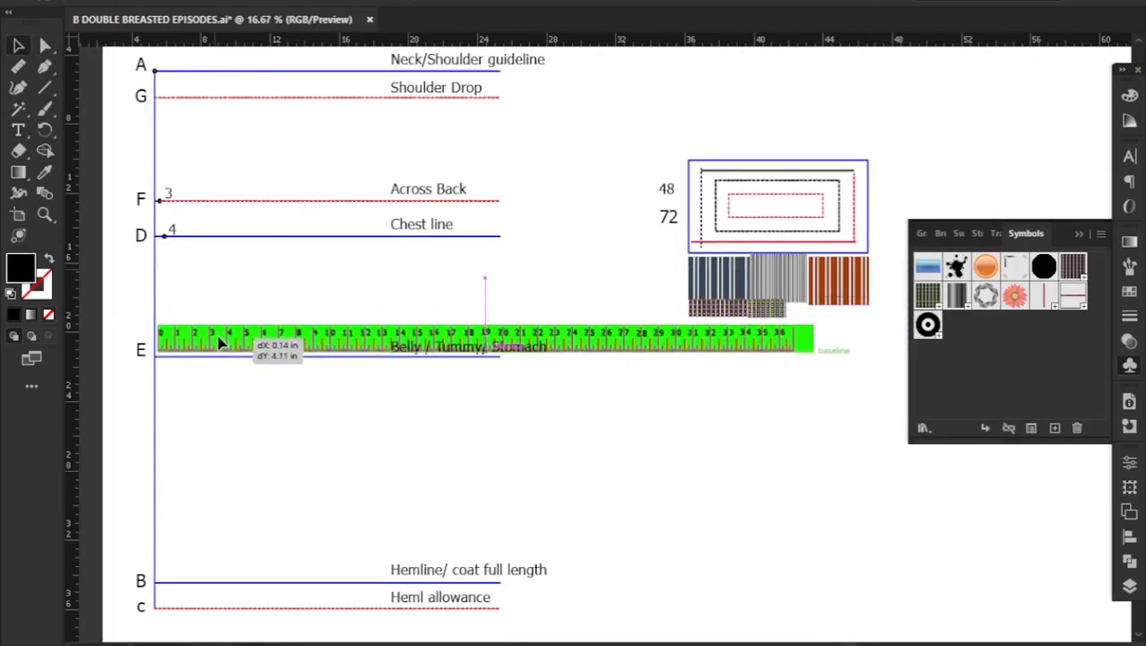
pyautogui.scroll(5, 168, 353)
pyautogui.scroll(-2, 248, 422)
pyautogui.moveTo(297, 353); pyautogui.dragTo(311, 545)
pyautogui.press('t')
pyautogui.click(238, 383)
pyautogui.write('5')
pyautogui.press('Escape')
pyautogui.moveTo(248, 368)
pyautogui.mouseDown()
pyautogui.moveTo(258, 384)
pyautogui.moveTo(250, 372)
pyautogui.mouseUp()
# - Move the horizontal tape to line B, place a ring symbol at its 1-inch mark and label it 6
pyautogui.moveTo(238, 334); pyautogui.dragTo(239, 543)
pyautogui.click(220, 526)
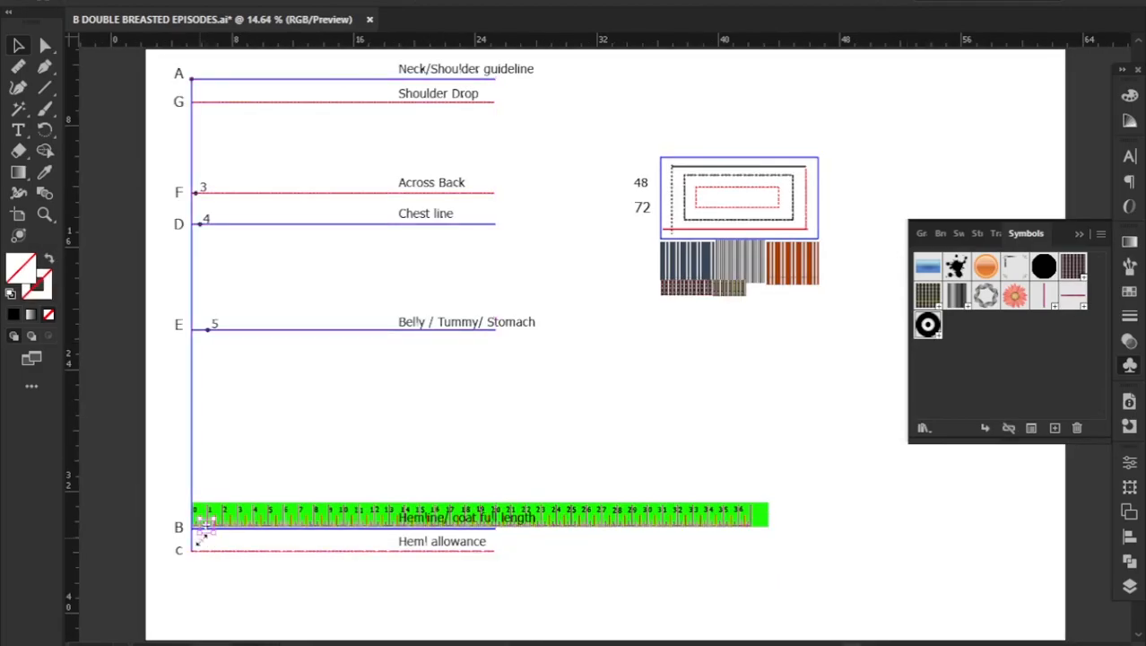
pyautogui.scroll(5, 201, 534)
pyautogui.moveTo(235, 480); pyautogui.dragTo(238, 499)
pyautogui.press('t')
pyautogui.click(258, 507)
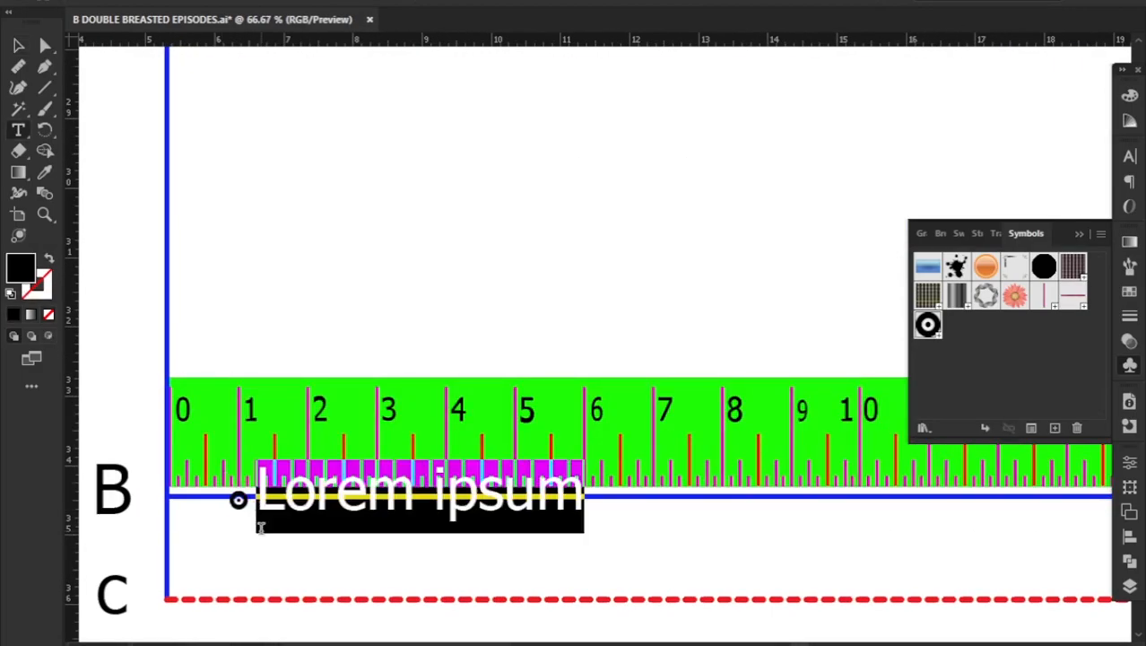
pyautogui.write('6')
# - Move the tape off line B, copy the ring symbol of point 6 straight down onto line C and label it 7
pyautogui.click(18, 46)
pyautogui.moveTo(308, 435); pyautogui.dragTo(308, 319)
pyautogui.moveTo(271, 505); pyautogui.dragTo(237, 598)
pyautogui.click(238, 502)
pyautogui.press('t')
pyautogui.click(266, 577)
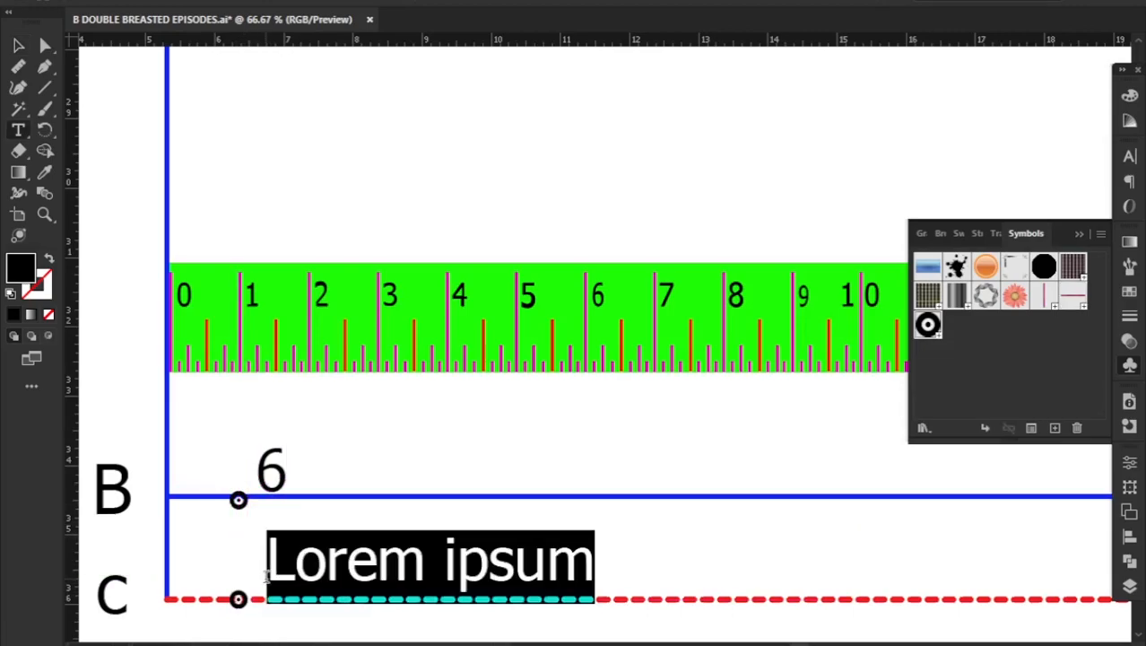
pyautogui.write('7')
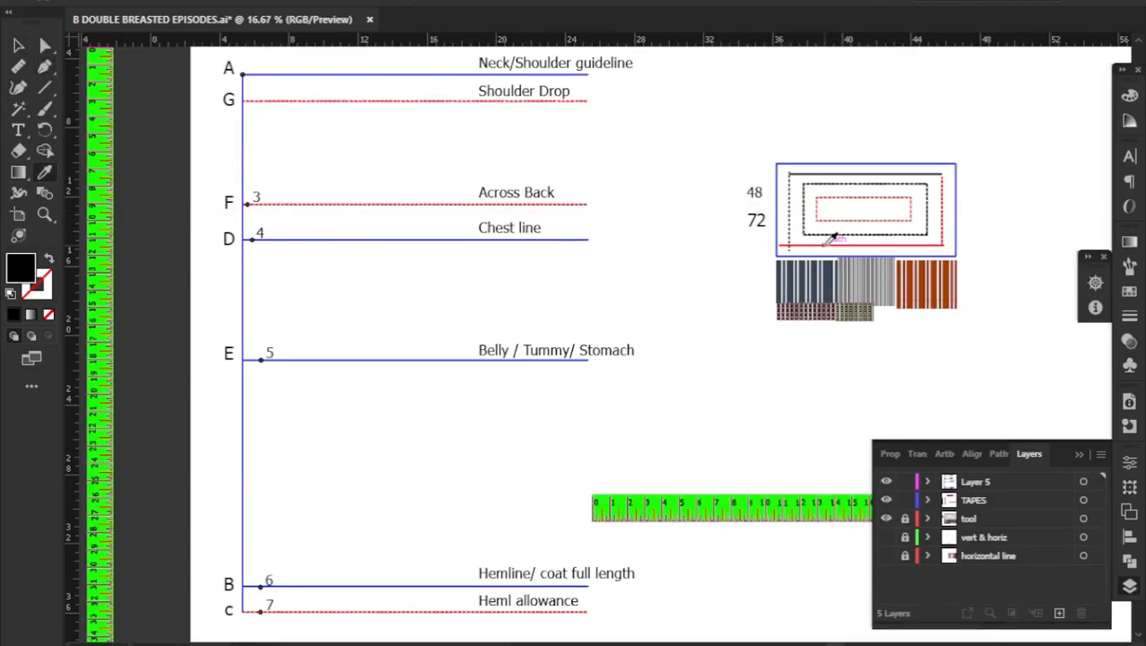
# - Pick up the solid red line style and draw a Pen path from point 3 through points 4 and 5 to point 7
pyautogui.click(828, 242)
pyautogui.press('p')
pyautogui.click(242, 73)
pyautogui.click(253, 239)
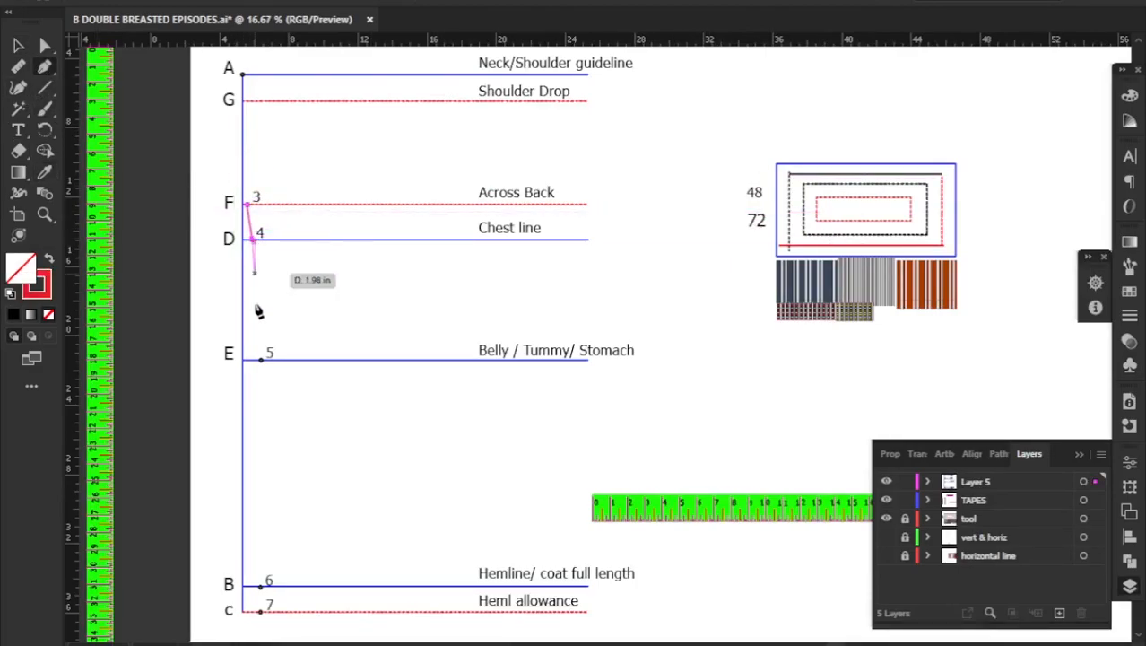
pyautogui.click(261, 359)
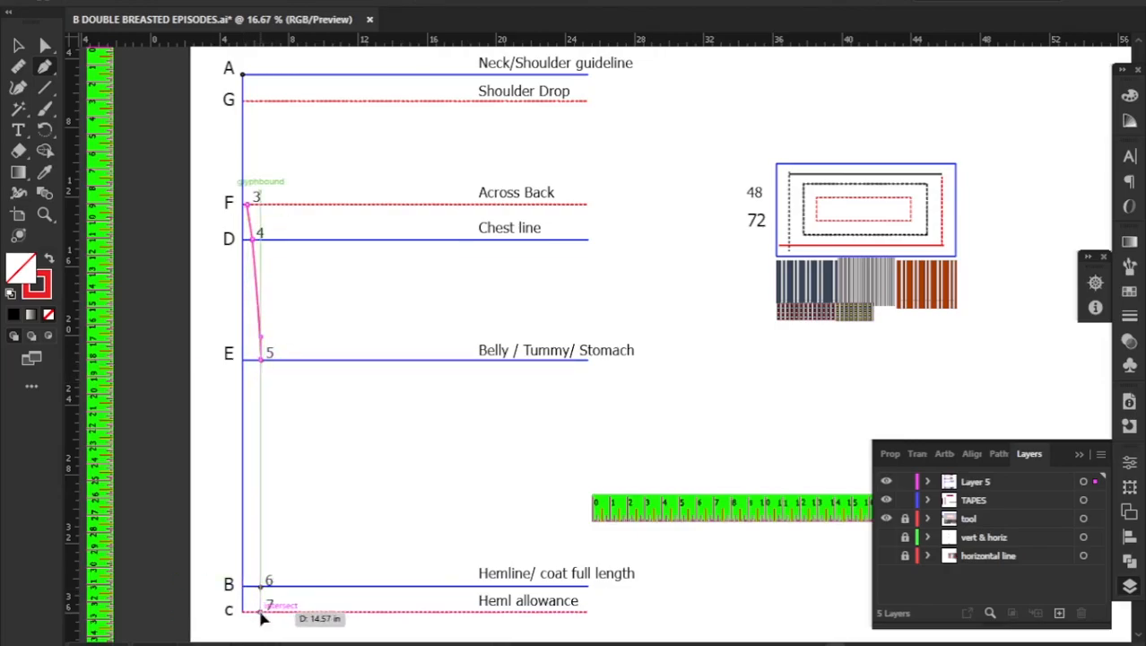
pyautogui.click(261, 612)
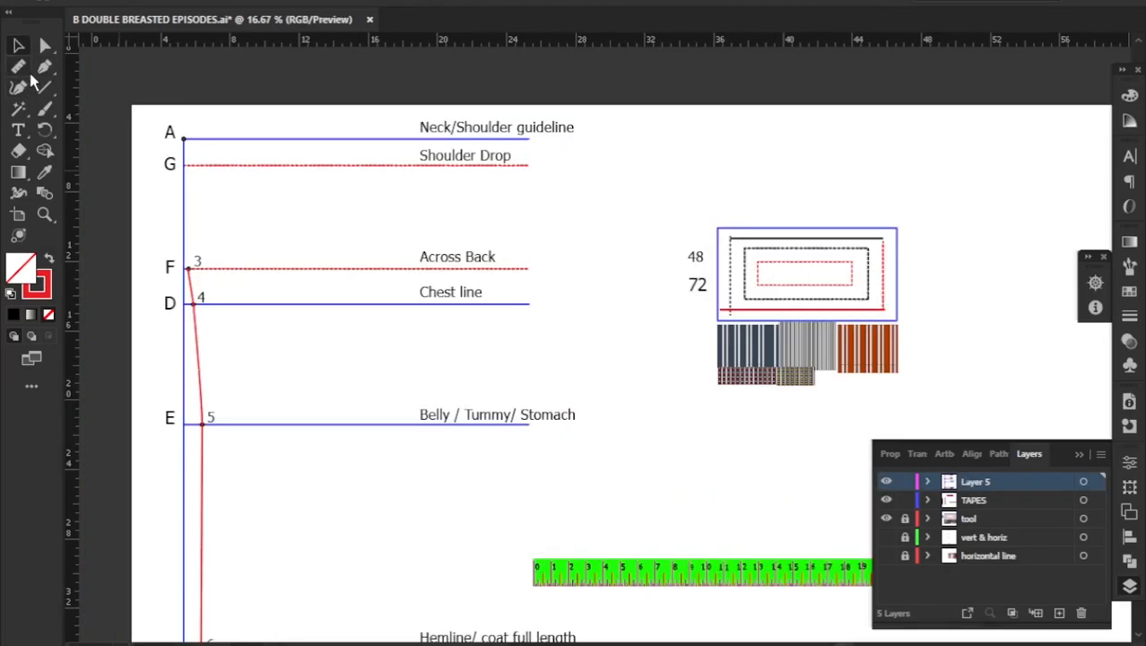
# - Extend the red shaping path with the Pen tool from point 3 up to point A
pyautogui.click(44, 69)
pyautogui.click(188, 269)
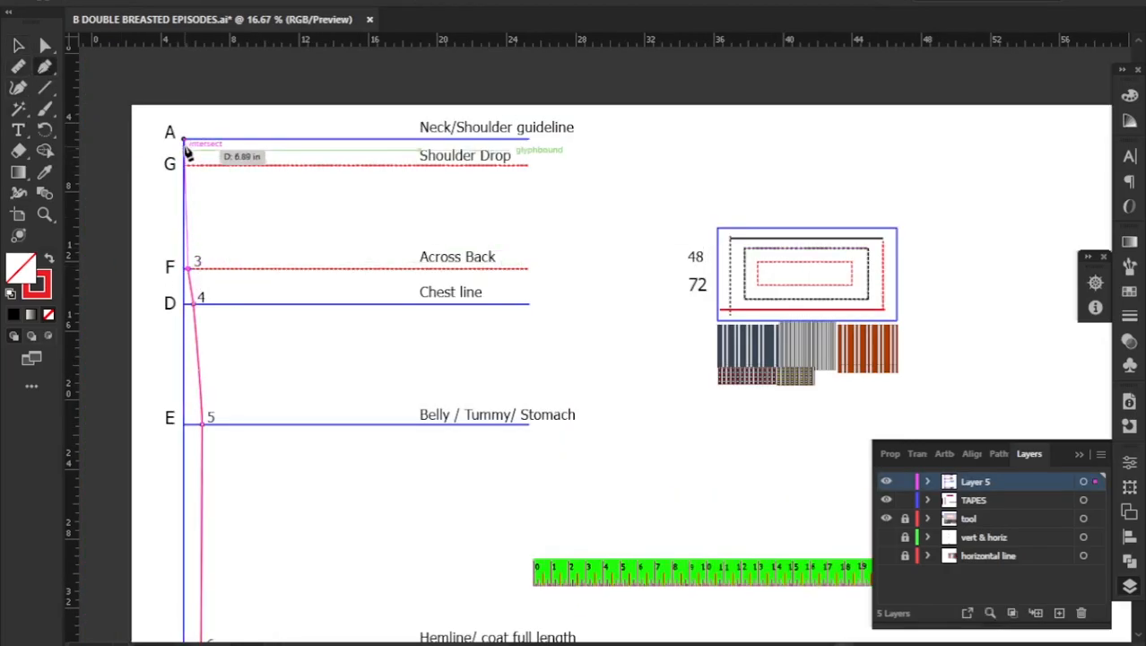
pyautogui.click(184, 139)
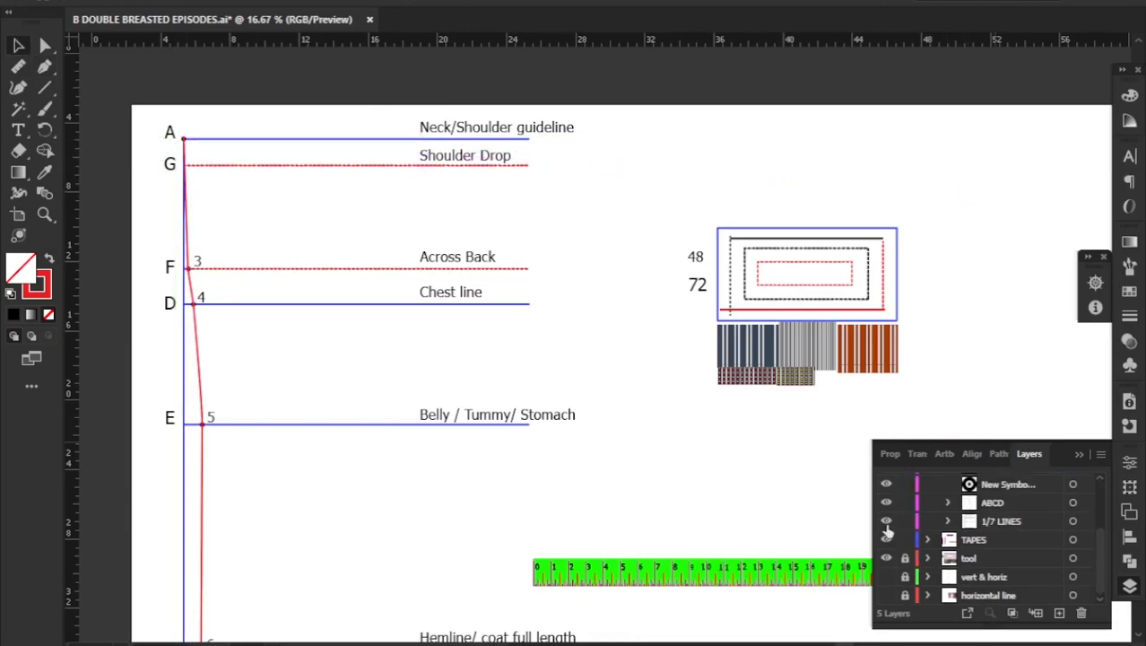
# - Temporarily hide the guide lines to view the red shaping path alone, and show them again
pyautogui.click(886, 522)
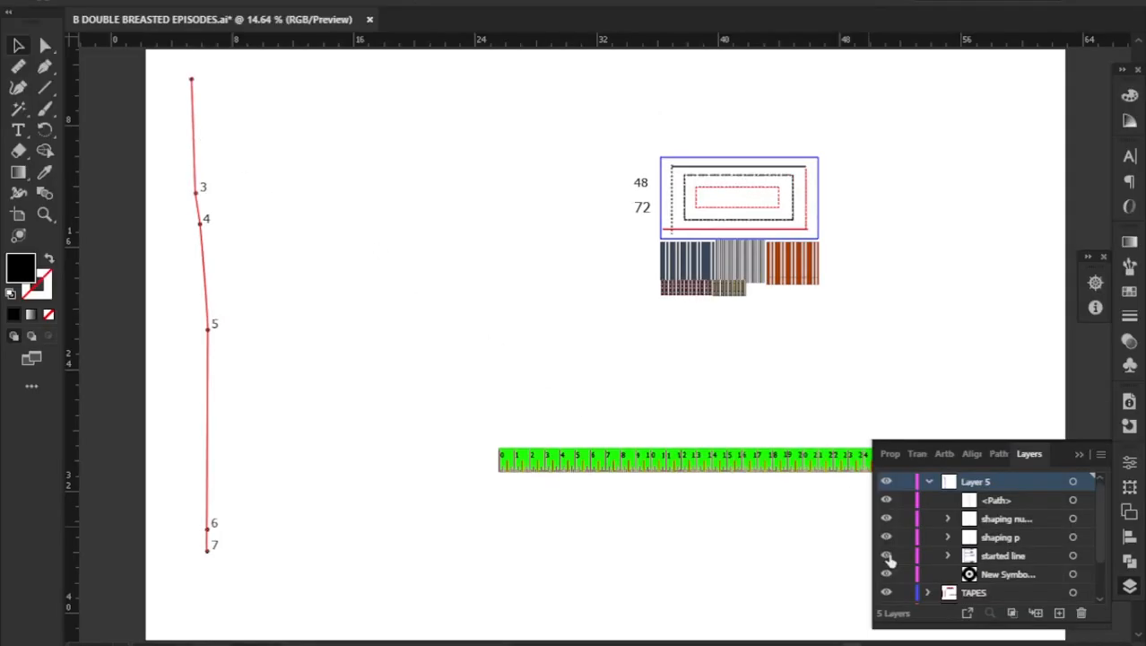
pyautogui.click(887, 557)
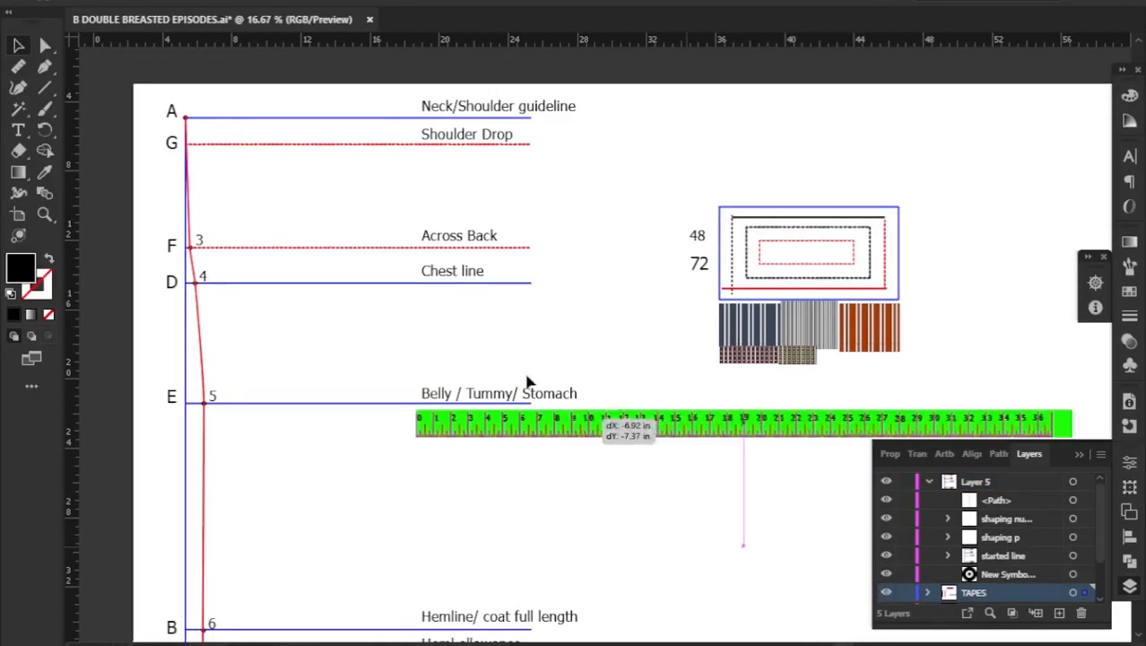
# - Lay the horizontal tape along line A with its zero at point A
pyautogui.moveTo(528, 382); pyautogui.dragTo(338, 103)
pyautogui.click(281, 136)
pyautogui.hotkey('ctrl', '0')
pyautogui.scroll(4, 221, 120)
pyautogui.scroll(-2, 215, 124)
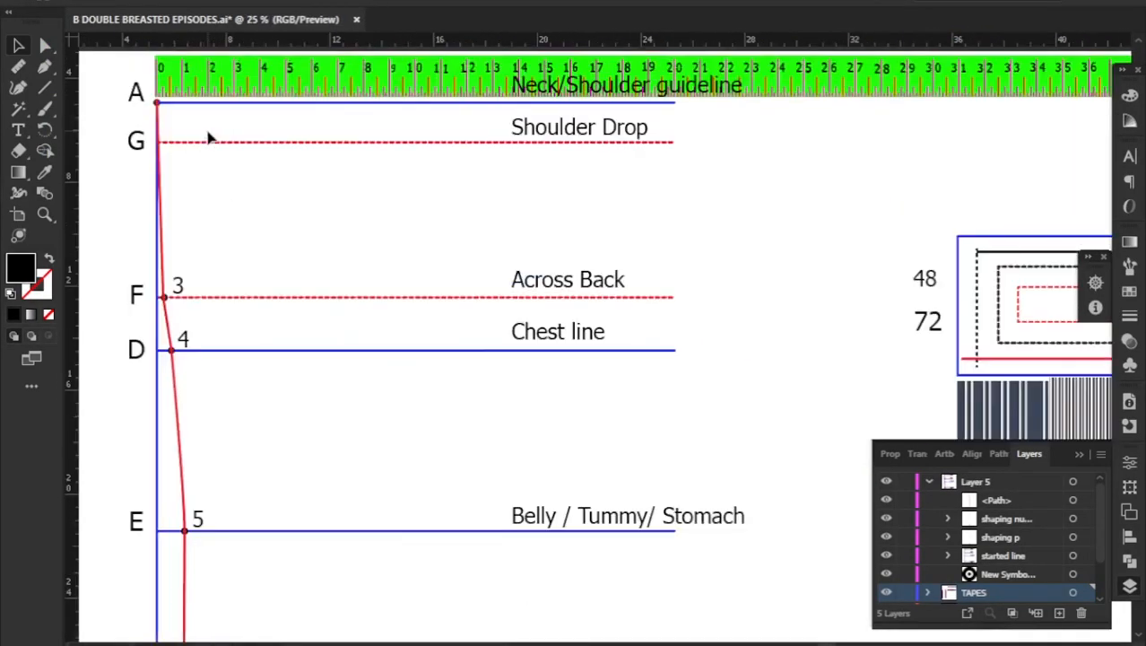
# - Place a ring symbol on line A at about the 3.25-inch mark of the tape and label it 1
pyautogui.click(157, 110)
pyautogui.scroll(1, 238, 115)
pyautogui.click(237, 122)
pyautogui.scroll(1, 161, 117)
pyautogui.moveTo(305, 132); pyautogui.dragTo(301, 173)
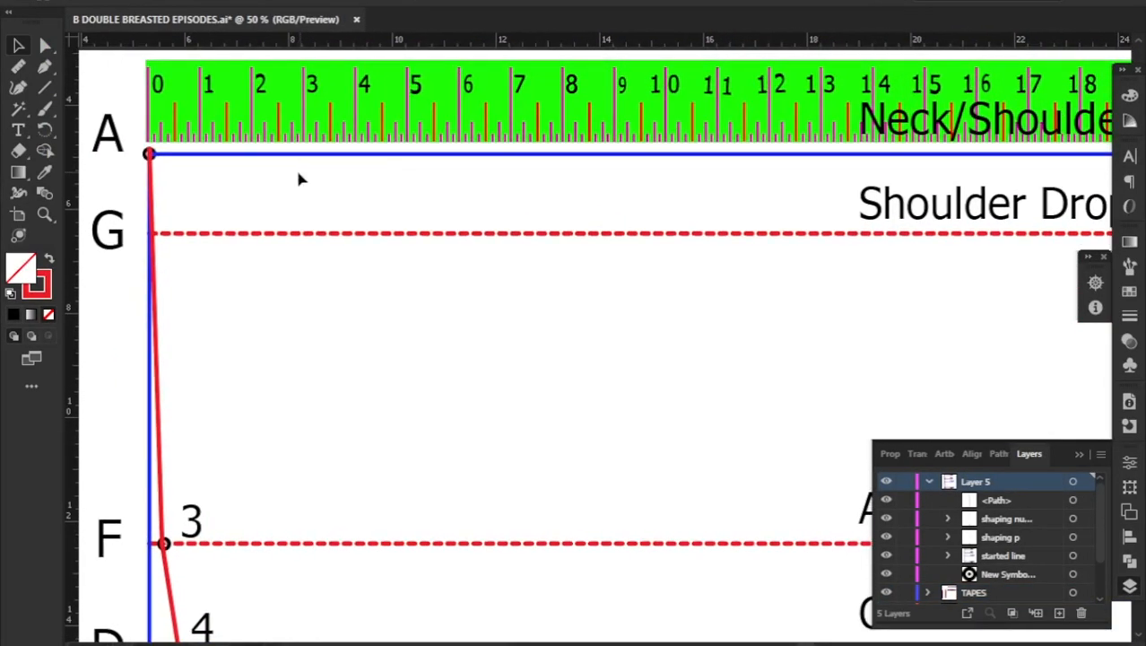
pyautogui.click(151, 154)
pyautogui.click(236, 171)
pyautogui.click(1130, 366)
pyautogui.moveTo(929, 325); pyautogui.dragTo(303, 176)
pyautogui.click(19, 130)
pyautogui.click(292, 171)
pyautogui.write('1')
# - Move the horizontal tape off line A and bring the vertical tape alongside point 1
pyautogui.click(17, 45)
pyautogui.scroll(-4, 206, 70)
pyautogui.moveTo(324, 83); pyautogui.dragTo(635, 71)
pyautogui.click(93, 116)
pyautogui.moveTo(93, 117); pyautogui.dragTo(241, 117)
pyautogui.click(237, 54)
pyautogui.scroll(4, 237, 54)
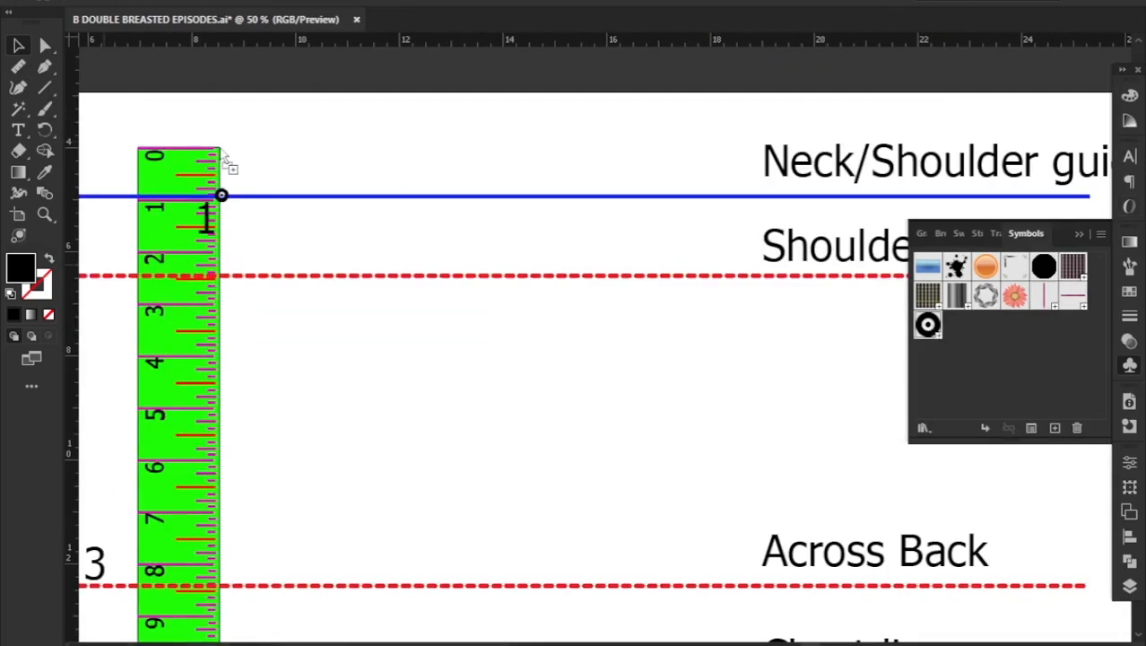
# - Place a ring symbol about 1 inch above point 1, move the vertical tape aside and label the new point 2
pyautogui.click(175, 184)
pyautogui.moveTo(175, 184); pyautogui.dragTo(104, 179)
pyautogui.click(174, 133)
pyautogui.click(18, 130)
pyautogui.click(205, 104)
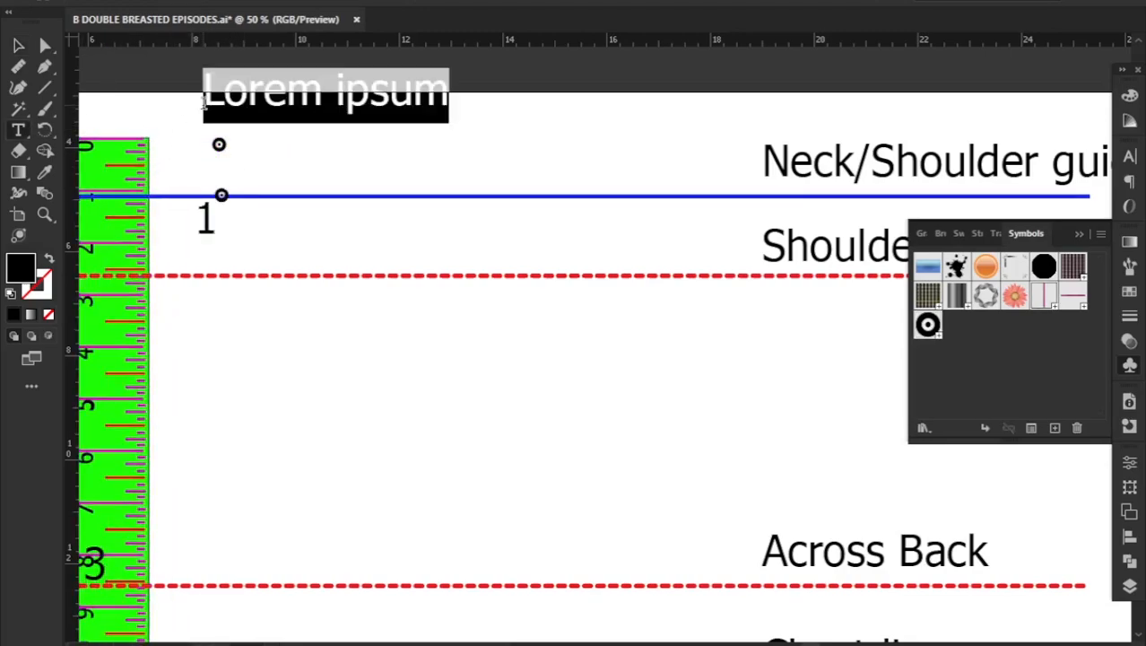
pyautogui.write('2')
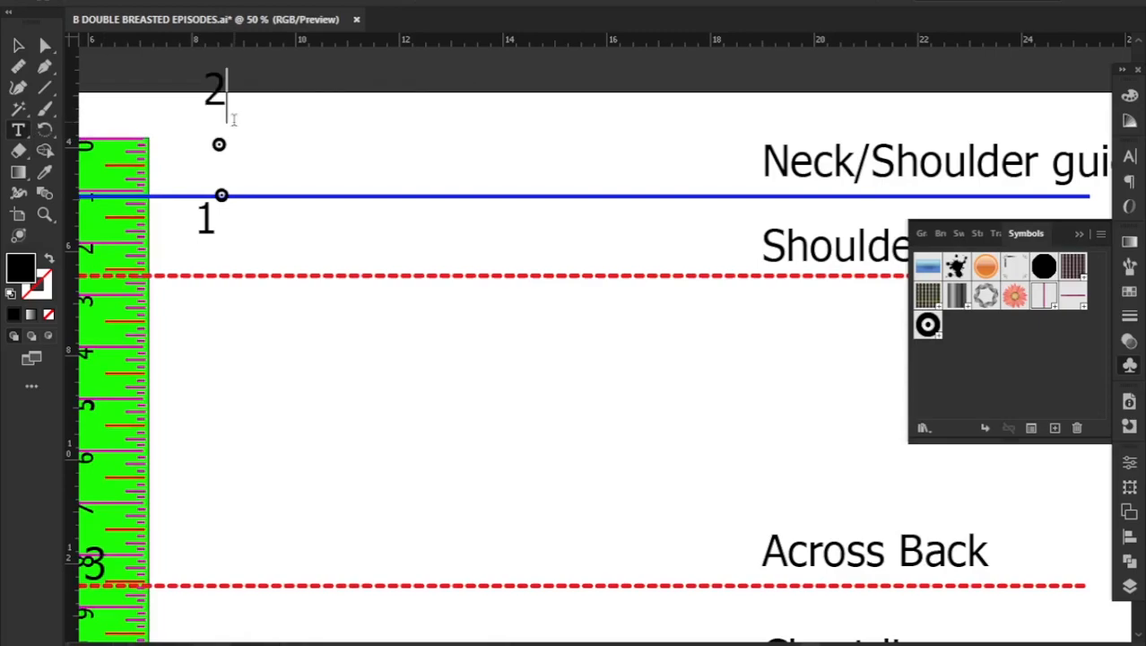
# - Draw a straight blue vertical line from point 2 down to point 1, sampling the existing blue guide style
pyautogui.click(18, 45)
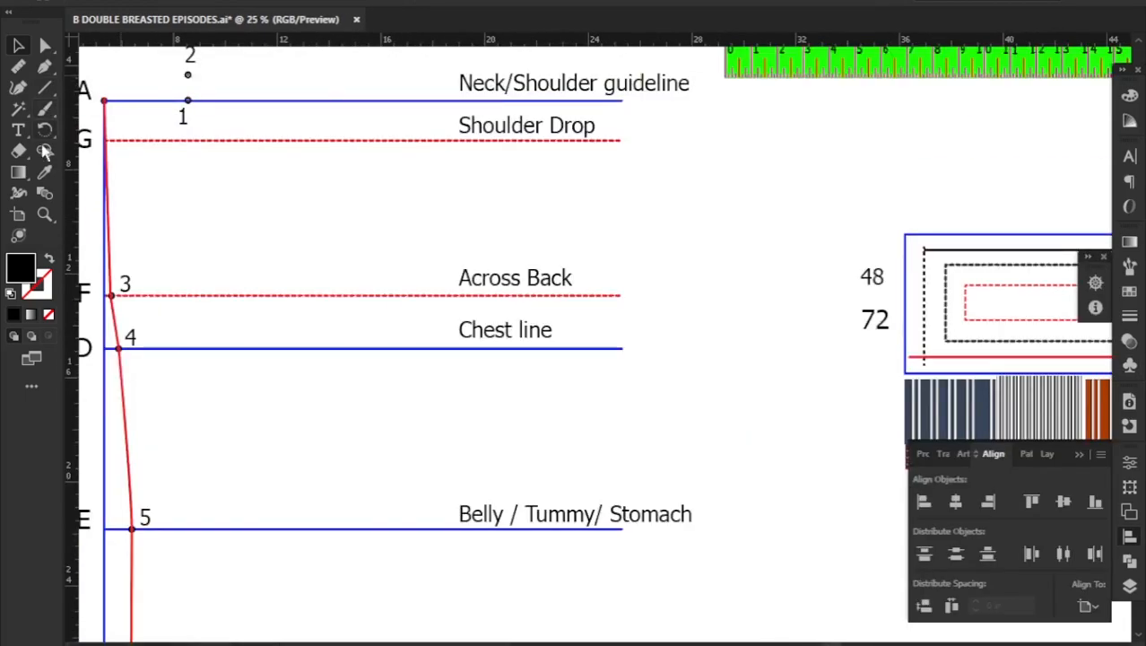
pyautogui.click(45, 173)
pyautogui.click(932, 236)
pyautogui.click(45, 66)
pyautogui.click(187, 76)
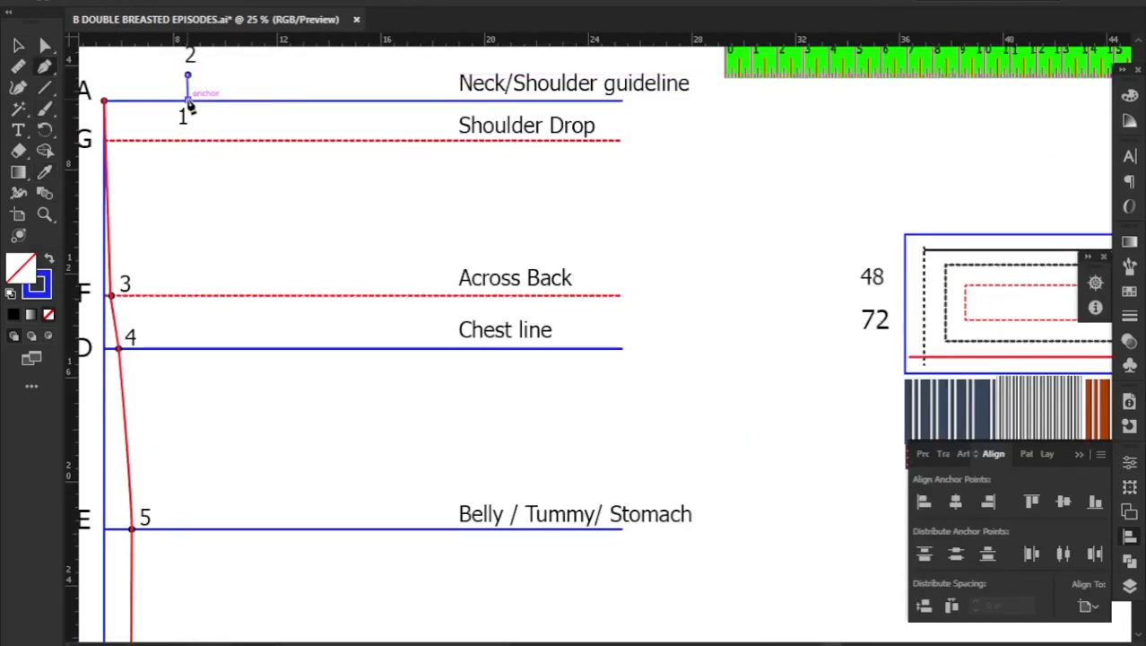
pyautogui.click(188, 101)
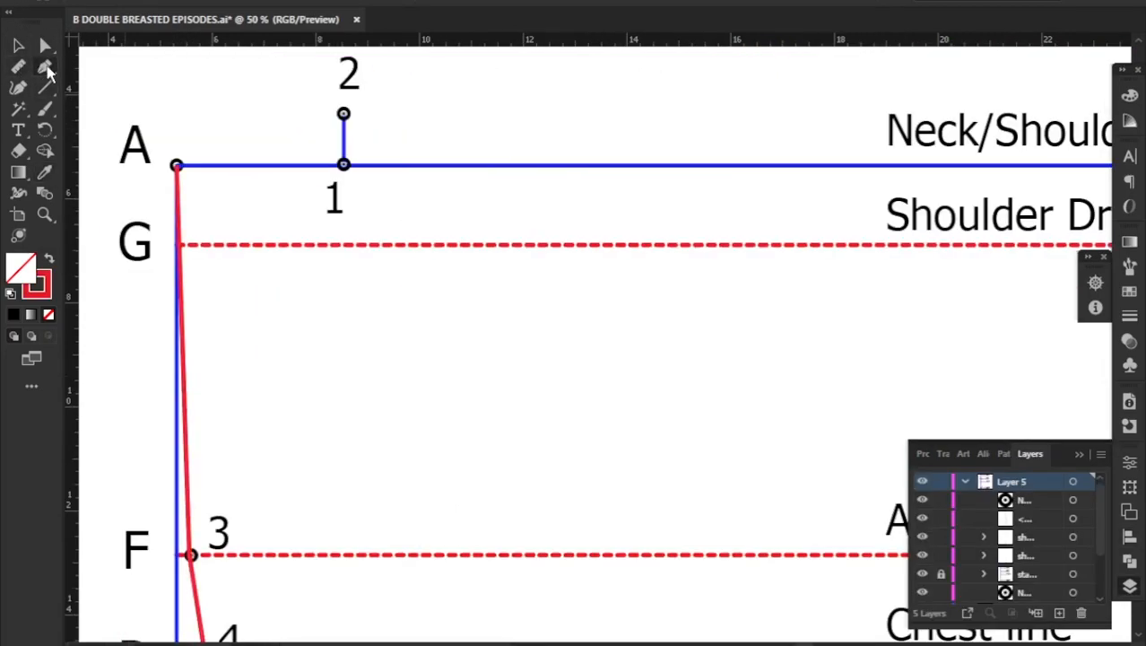
# - Draw the red back neck curve from point 2 down to point A
pyautogui.click(344, 113)
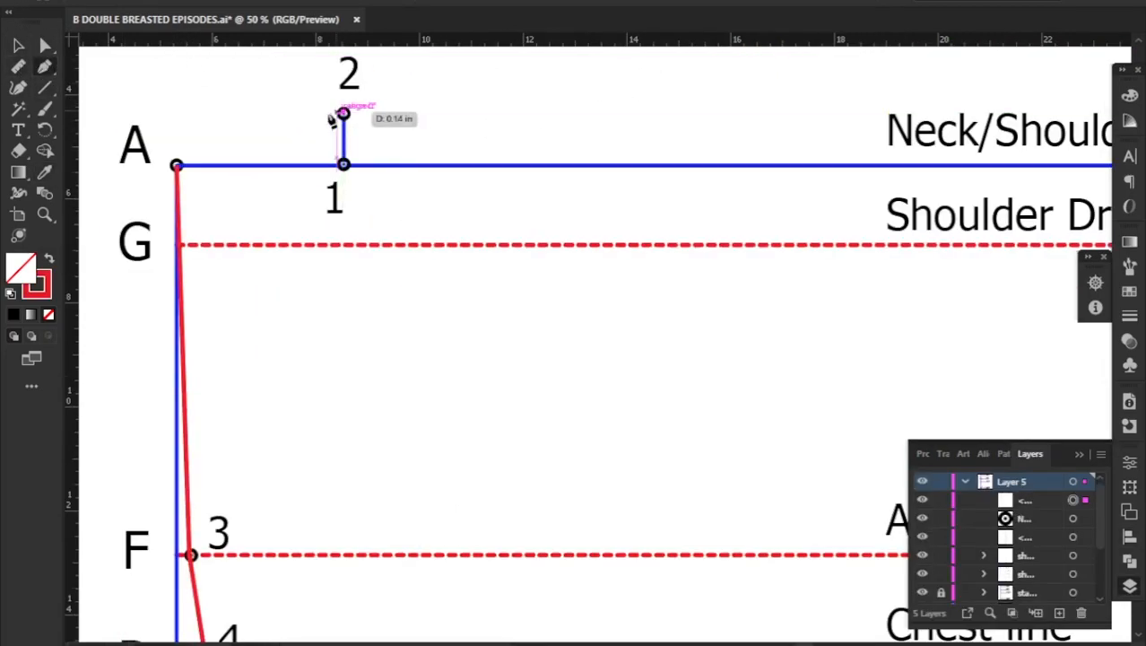
pyautogui.hscroll(-4, 119, 175)
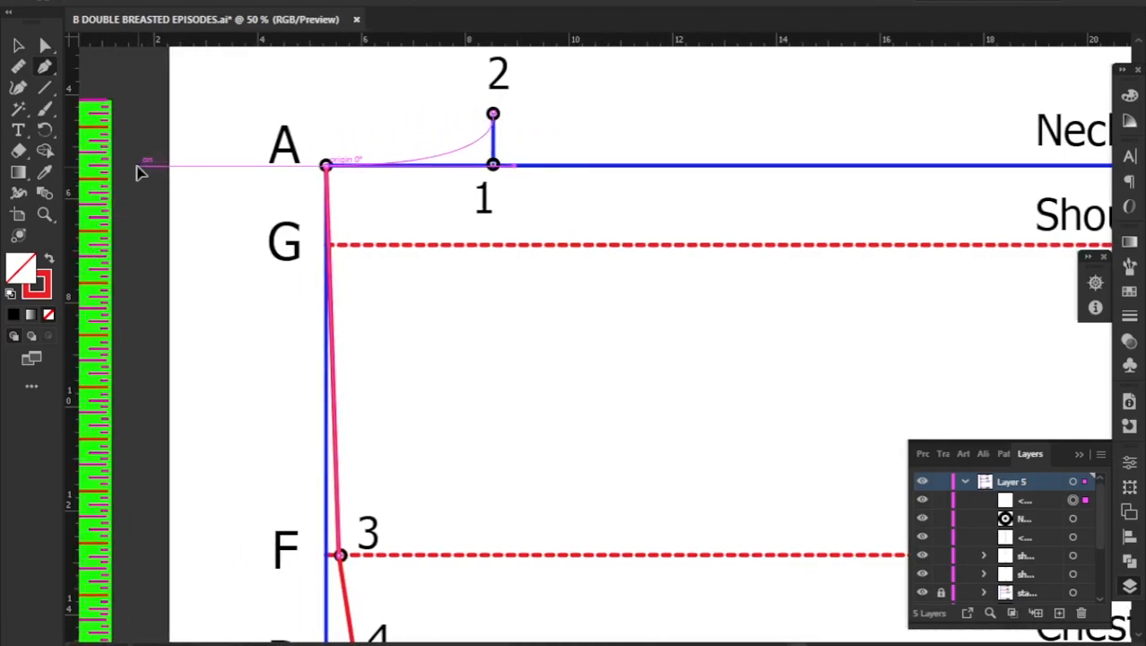
pyautogui.click(326, 166)
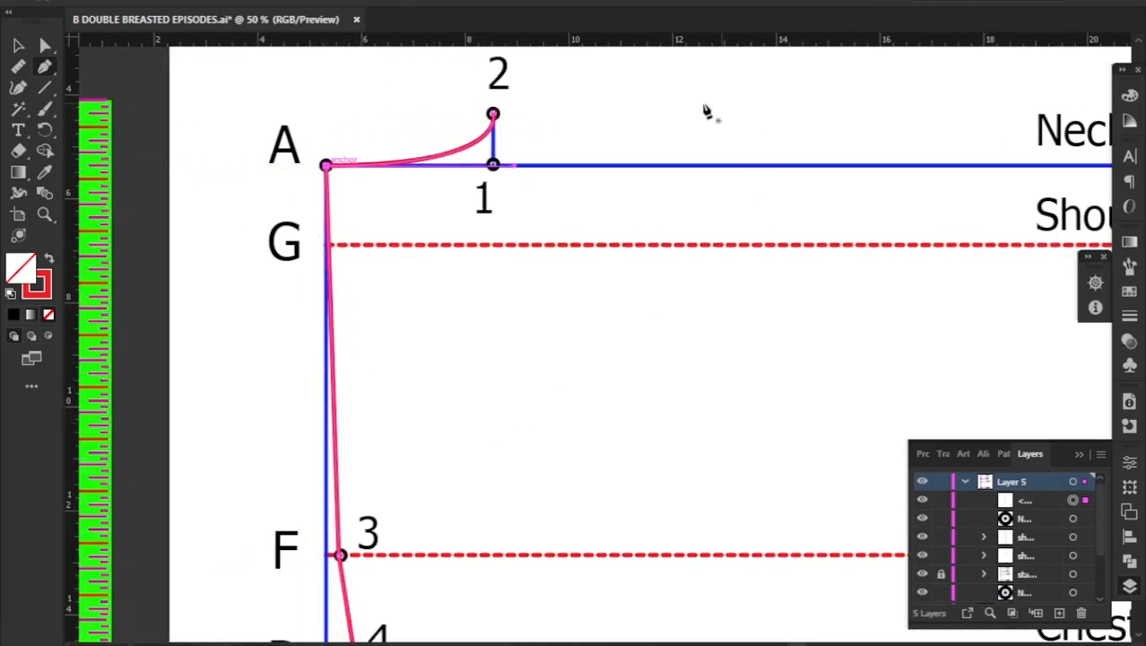
# - Lay the horizontal tape along line G with its zero at the vertical guide line
pyautogui.click(18, 44)
pyautogui.hotkey('ctrl', '0')
pyautogui.moveTo(570, 79); pyautogui.dragTo(224, 107)
pyautogui.scroll(2, 221, 165)
pyautogui.scroll(2, 282, 141)
pyautogui.moveTo(282, 148); pyautogui.dragTo(281, 152)
# - Place a ring symbol on line G at about the 9-inch mark of the tape and label the point H
pyautogui.click(1130, 365)
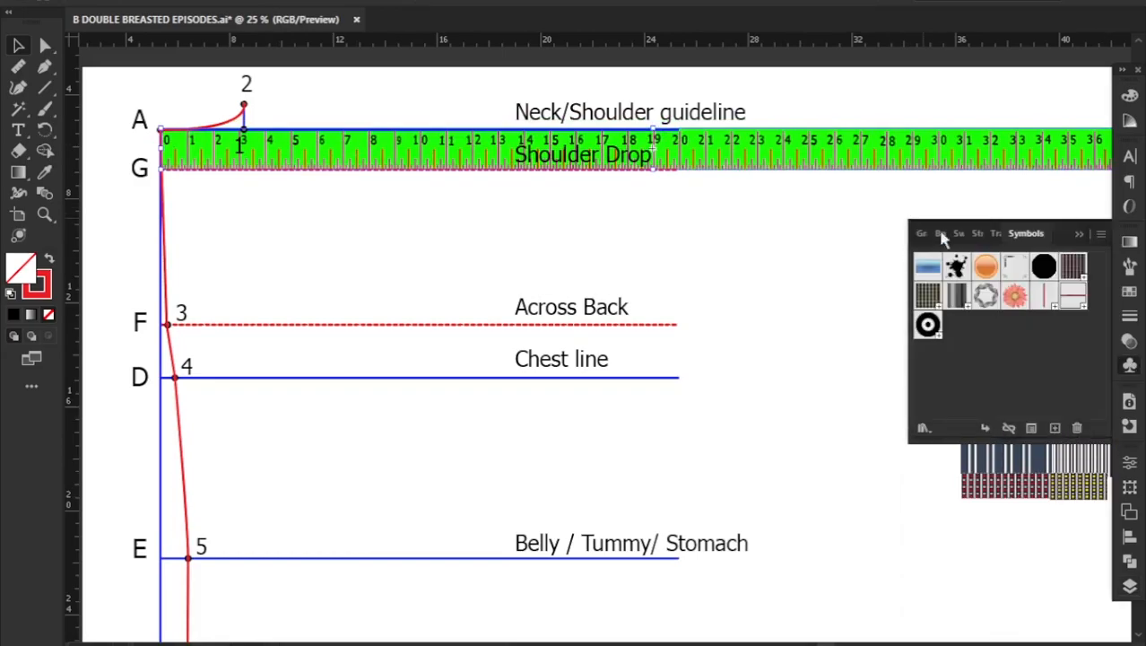
pyautogui.scroll(3, 336, 152)
pyautogui.moveTo(301, 240); pyautogui.dragTo(535, 226)
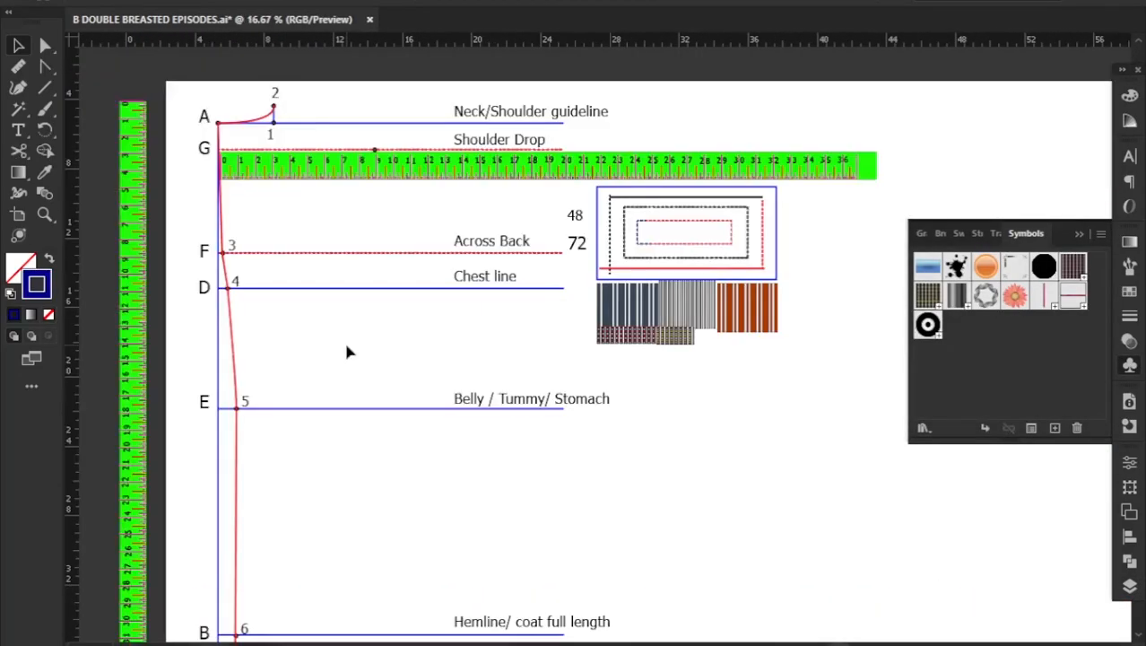
pyautogui.scroll(4, 377, 183)
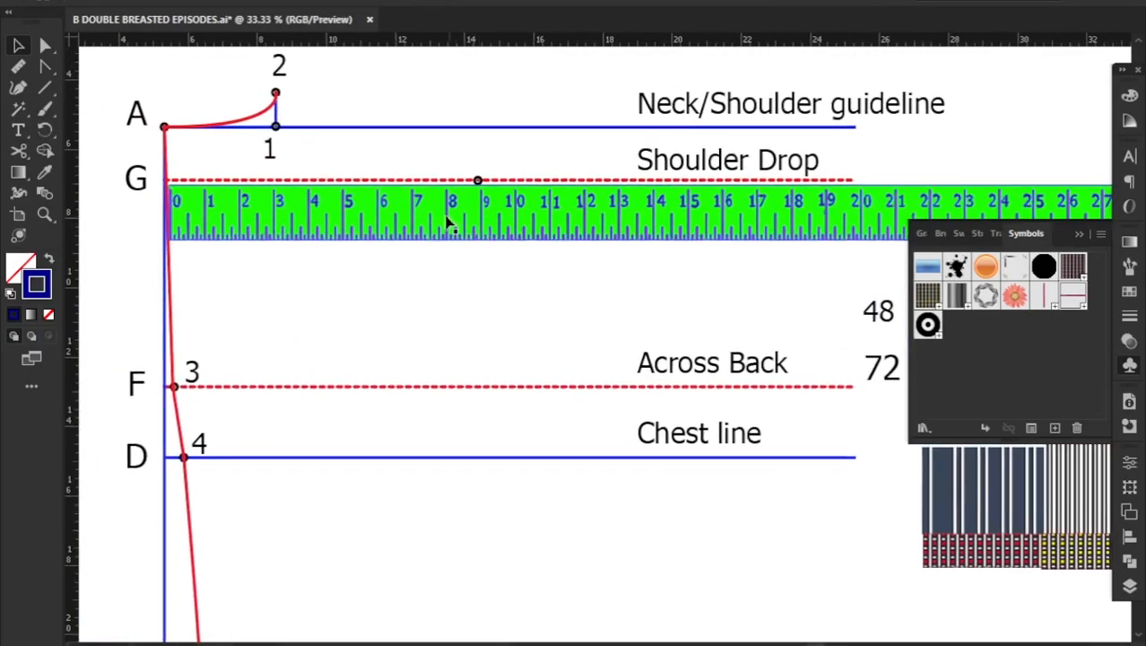
pyautogui.moveTo(576, 234); pyautogui.dragTo(564, 250)
pyautogui.click(18, 130)
pyautogui.click(619, 237)
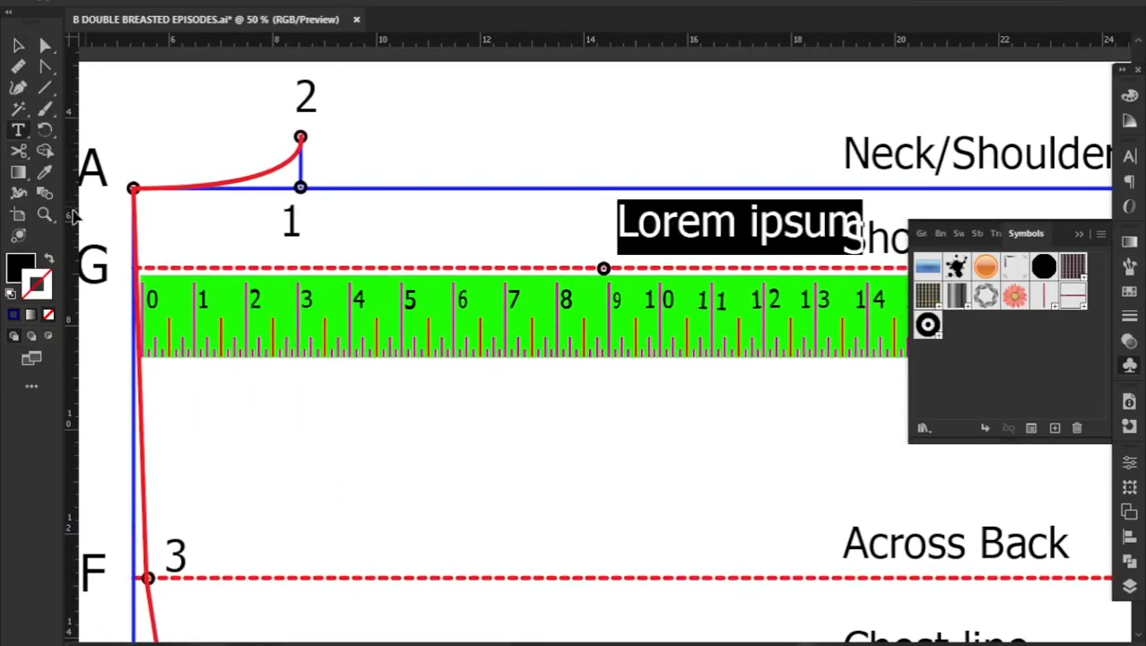
pyautogui.write('H')
# - Draw the red shoulder line from point 2 to point H over a straight dashed guide and bow it slightly outward
pyautogui.click(45, 65)
pyautogui.click(301, 138)
pyautogui.click(603, 268)
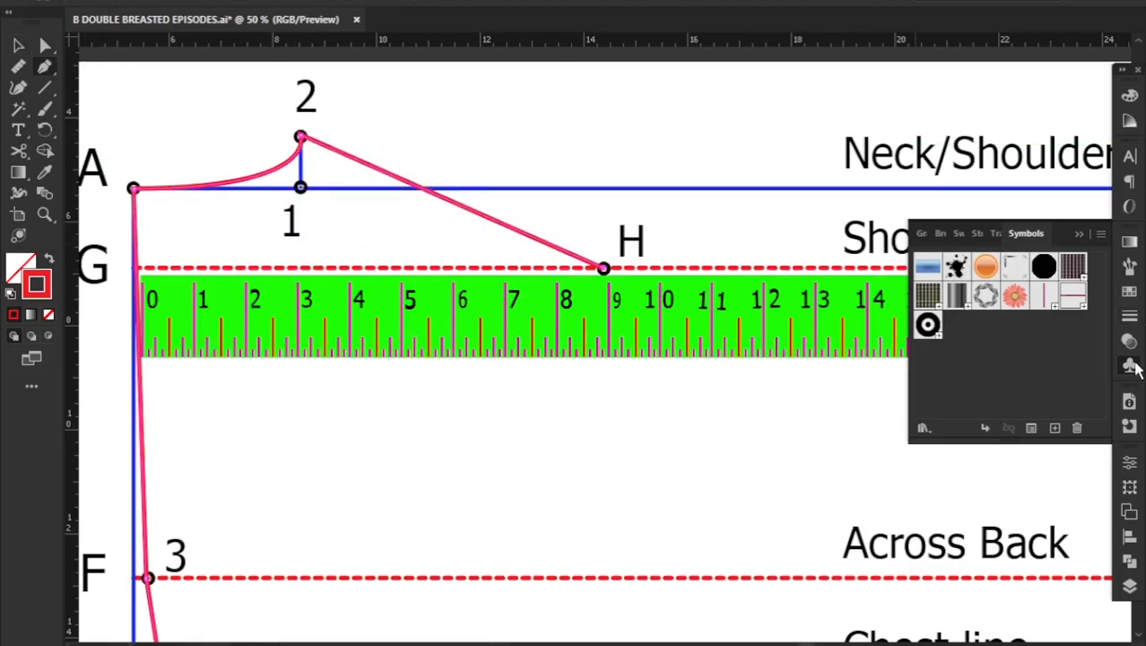
pyautogui.click(1129, 317)
pyautogui.click(997, 308)
pyautogui.moveTo(45, 65); pyautogui.dragTo(113, 110)
pyautogui.moveTo(435, 200); pyautogui.dragTo(448, 187)
# - Lay the horizontal tape along line F with its zero at the vertical guide line
pyautogui.hotkey('ctrl', '-')
pyautogui.hotkey('ctrl', '-')
pyautogui.hotkey('ctrl', '-')
pyautogui.moveTo(302, 346); pyautogui.dragTo(404, 285)
pyautogui.scroll(3, 252, 245)
pyautogui.moveTo(336, 190); pyautogui.dragTo(332, 191)
pyautogui.scroll(1, 365, 245)
pyautogui.click(365, 245)
# - Place a ring symbol on line F at about the 8.5-inch mark of the tape and nudge it into position
pyautogui.click(1129, 365)
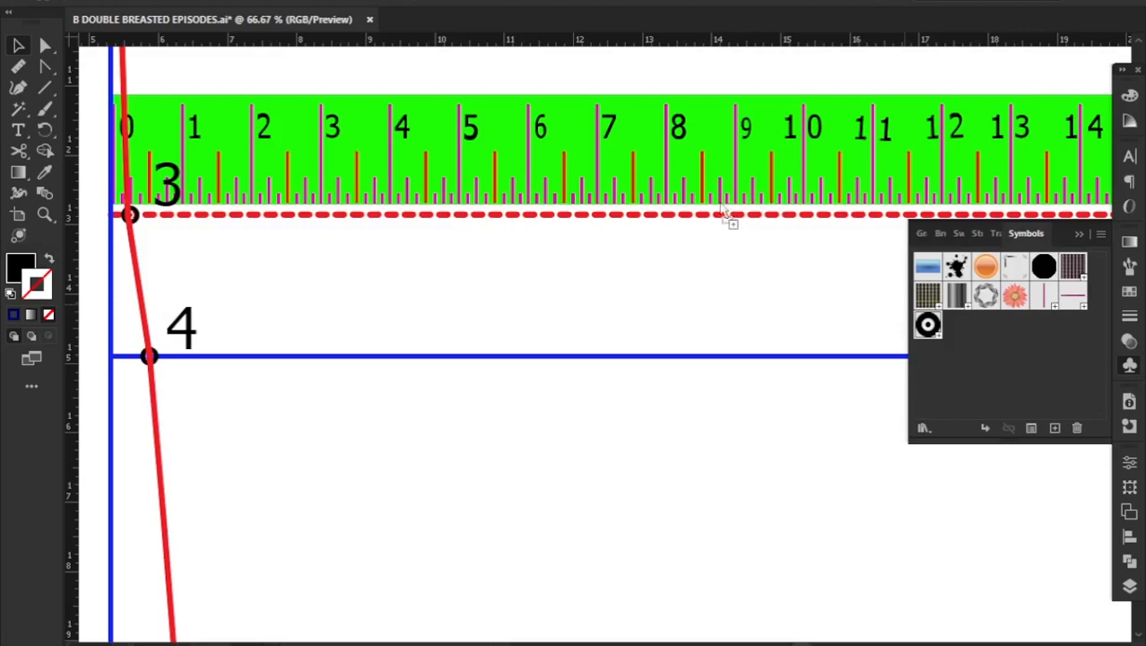
pyautogui.moveTo(704, 226); pyautogui.dragTo(702, 219)
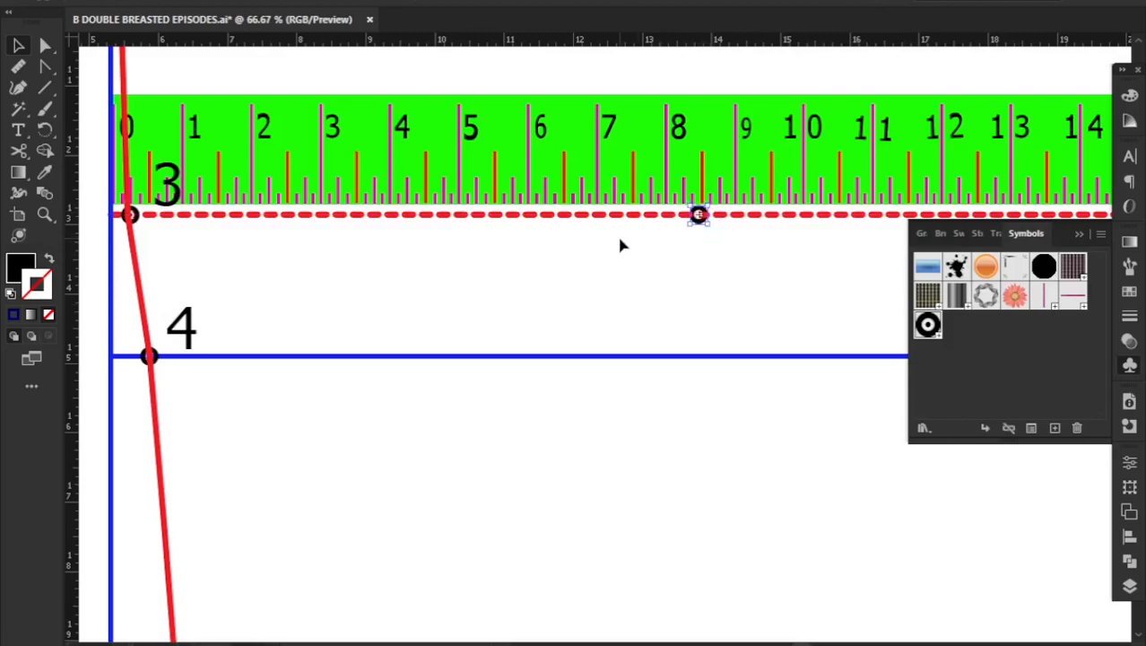
pyautogui.press('Right')
pyautogui.press('Right')
pyautogui.press('Right')
pyautogui.press('Right')
# - Slide the horizontal tape away from the new ring on line F and label the point I
pyautogui.moveTo(625, 183); pyautogui.dragTo(821, 172)
pyautogui.scroll(-3, 762, 194)
pyautogui.moveTo(762, 201); pyautogui.dragTo(555, 199)
pyautogui.scroll(3, 361, 206)
pyautogui.press('t')
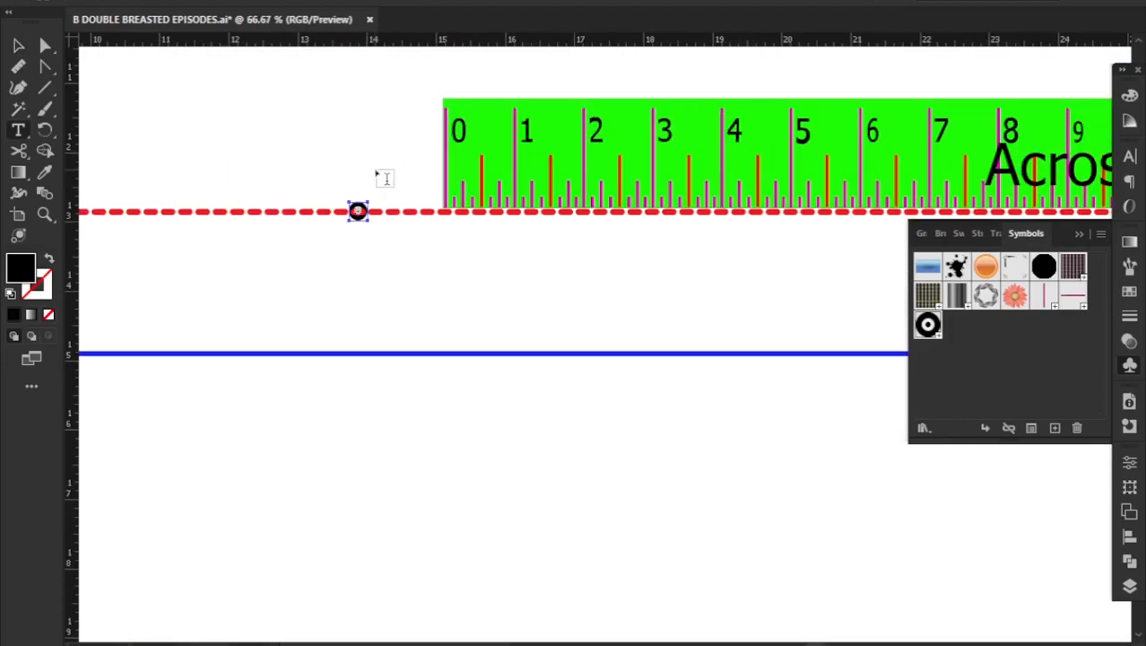
pyautogui.click(377, 175)
pyautogui.write('I')
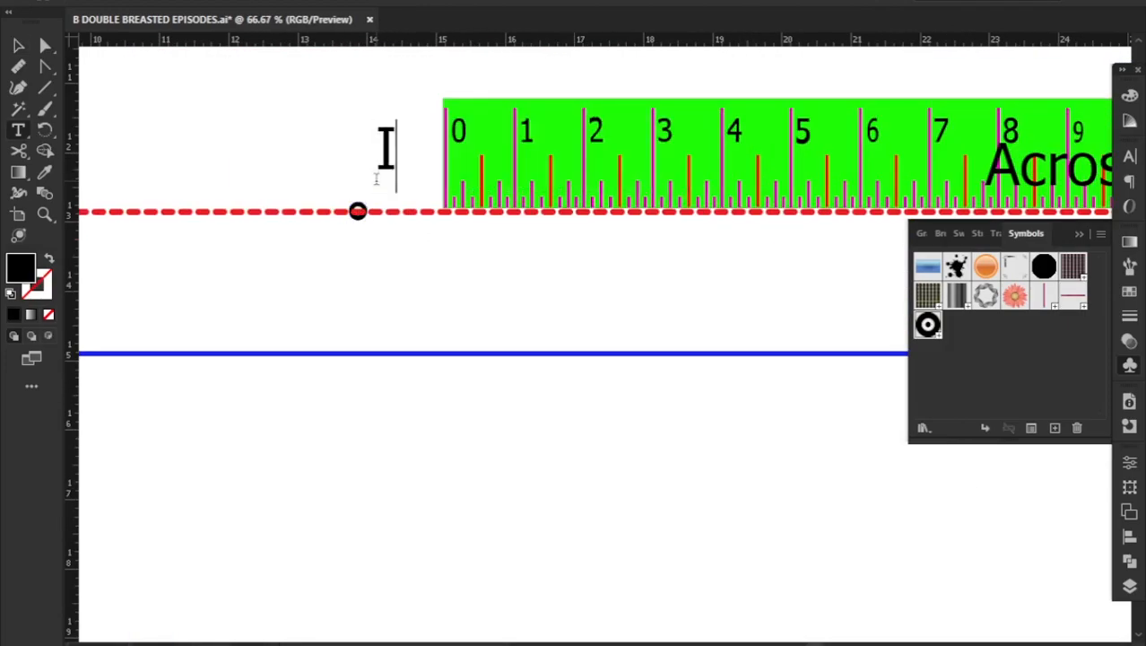
pyautogui.press('Escape')
pyautogui.moveTo(380, 167); pyautogui.dragTo(377, 193)
# - Bring the horizontal tape's zero to point I and place a ring symbol about half an inch further out on line F
pyautogui.moveTo(513, 179); pyautogui.dragTo(456, 179)
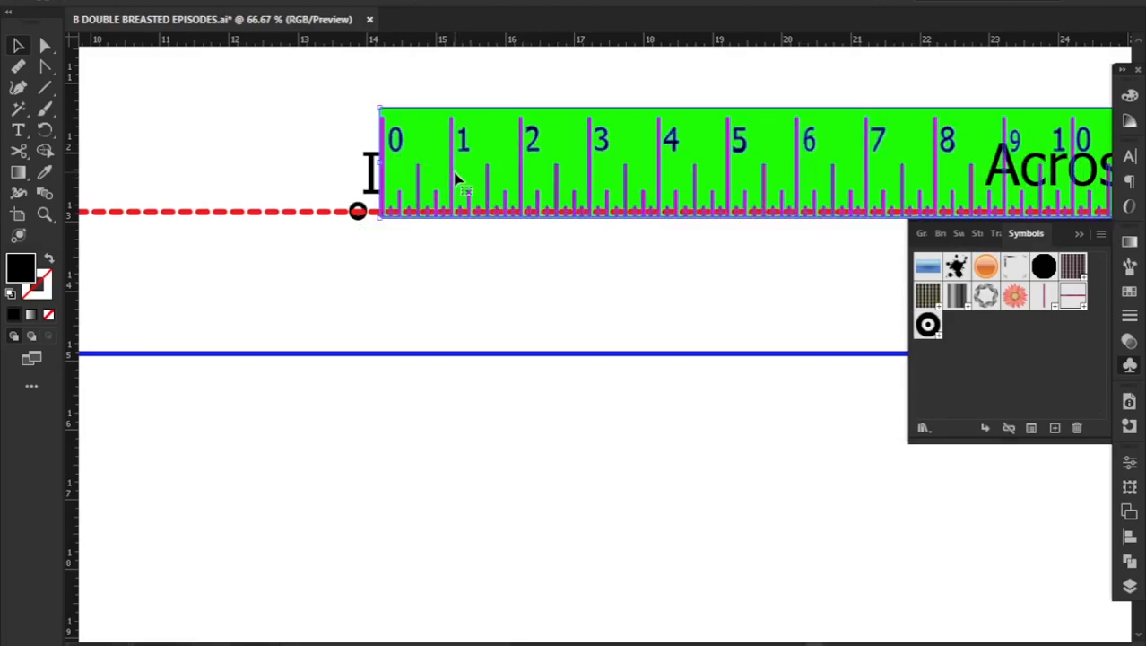
pyautogui.moveTo(376, 191); pyautogui.dragTo(348, 263)
pyautogui.moveTo(383, 199); pyautogui.dragTo(361, 191)
pyautogui.scroll(2, 374, 204)
pyautogui.moveTo(928, 324); pyautogui.dragTo(420, 223)
pyautogui.click(409, 296)
# - Label the outer ring on line F as 8 and arrange the I and 8 labels above their points
pyautogui.press('t')
pyautogui.click(408, 274)
pyautogui.write('8')
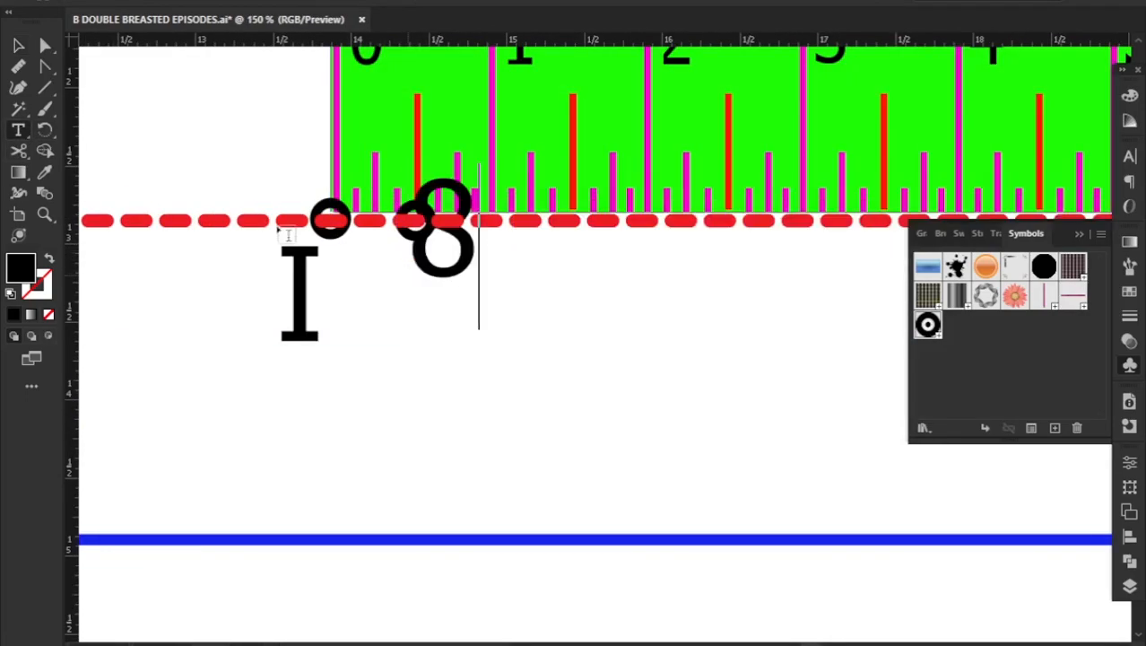
pyautogui.click(18, 46)
pyautogui.moveTo(453, 276); pyautogui.dragTo(465, 334)
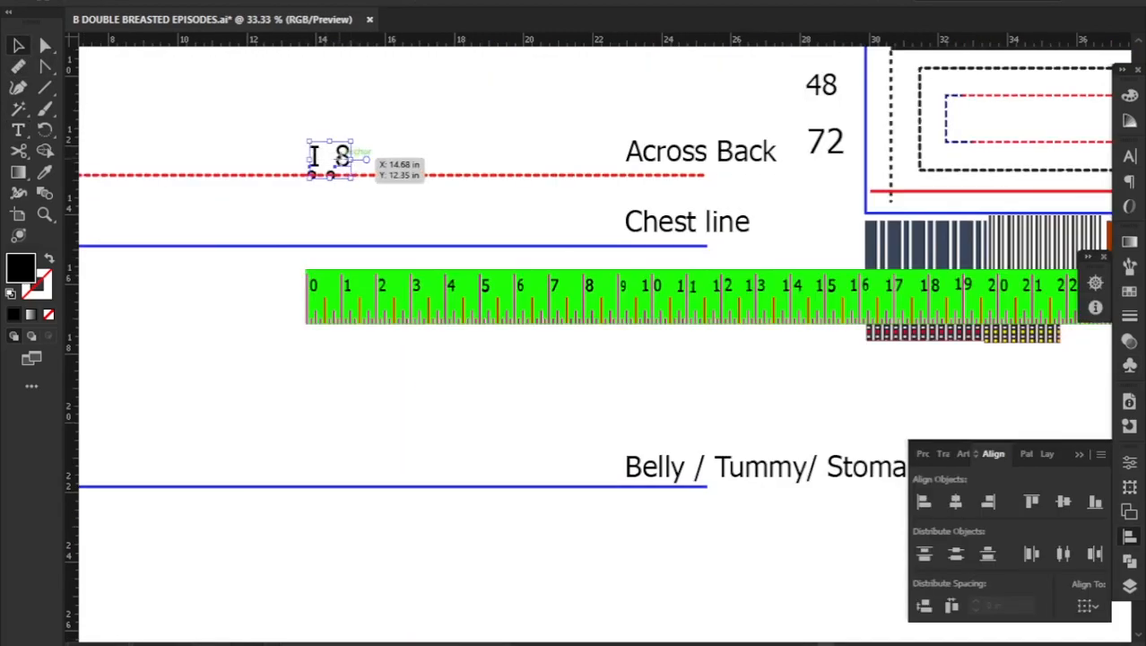
pyautogui.moveTo(342, 164); pyautogui.dragTo(346, 159)
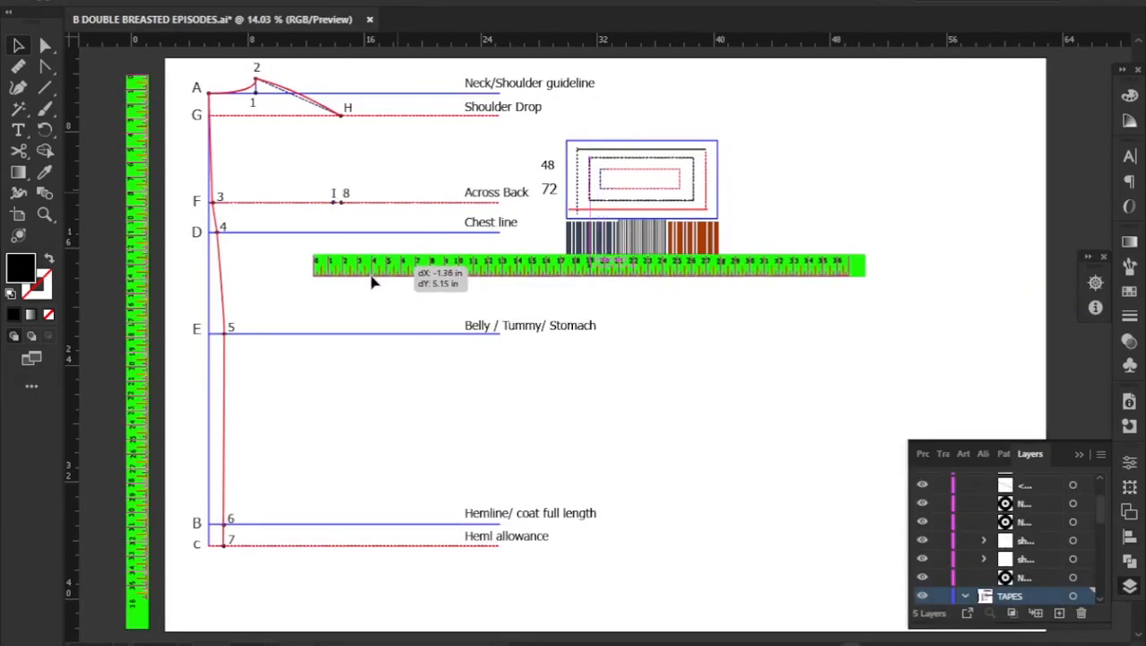
# - Lay the horizontal tape along line E with its zero at point 5 and place a ring symbol at about 6.5 inches
pyautogui.moveTo(341, 262); pyautogui.dragTo(294, 328)
pyautogui.scroll(3, 273, 330)
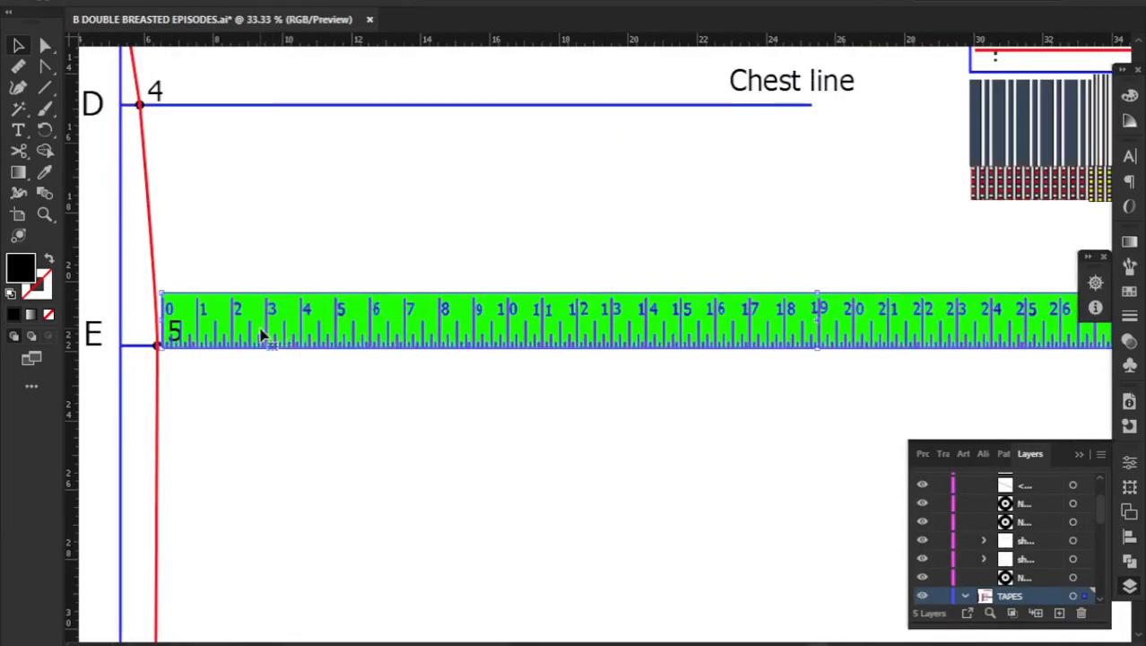
pyautogui.click(287, 253)
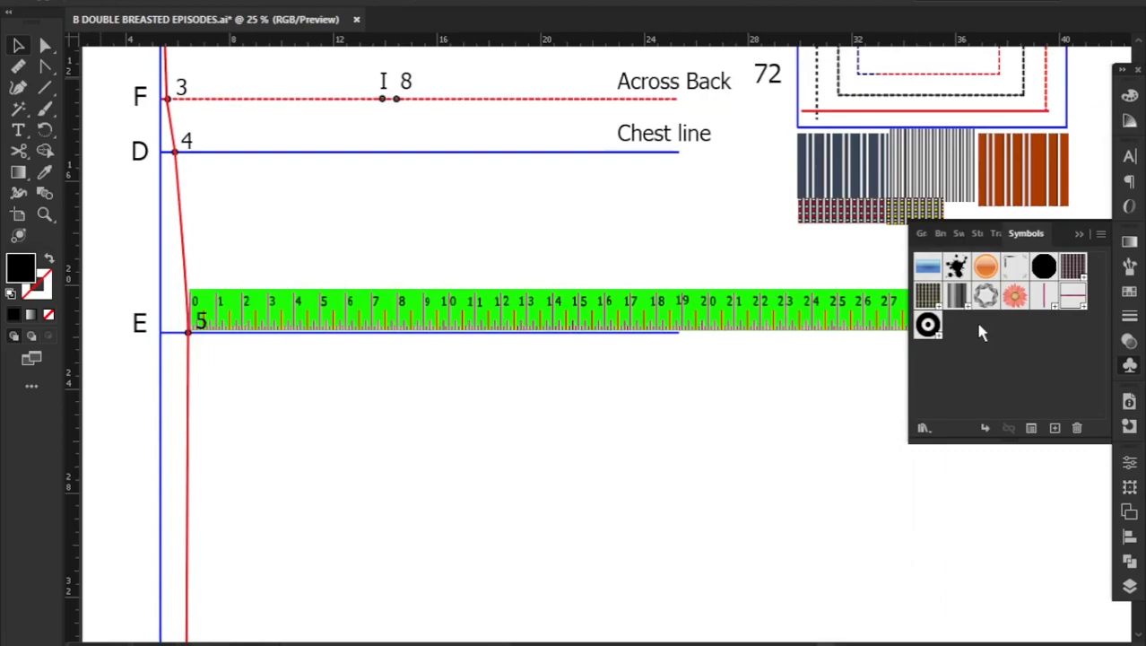
pyautogui.scroll(2, 489, 338)
pyautogui.moveTo(352, 347); pyautogui.dragTo(591, 326)
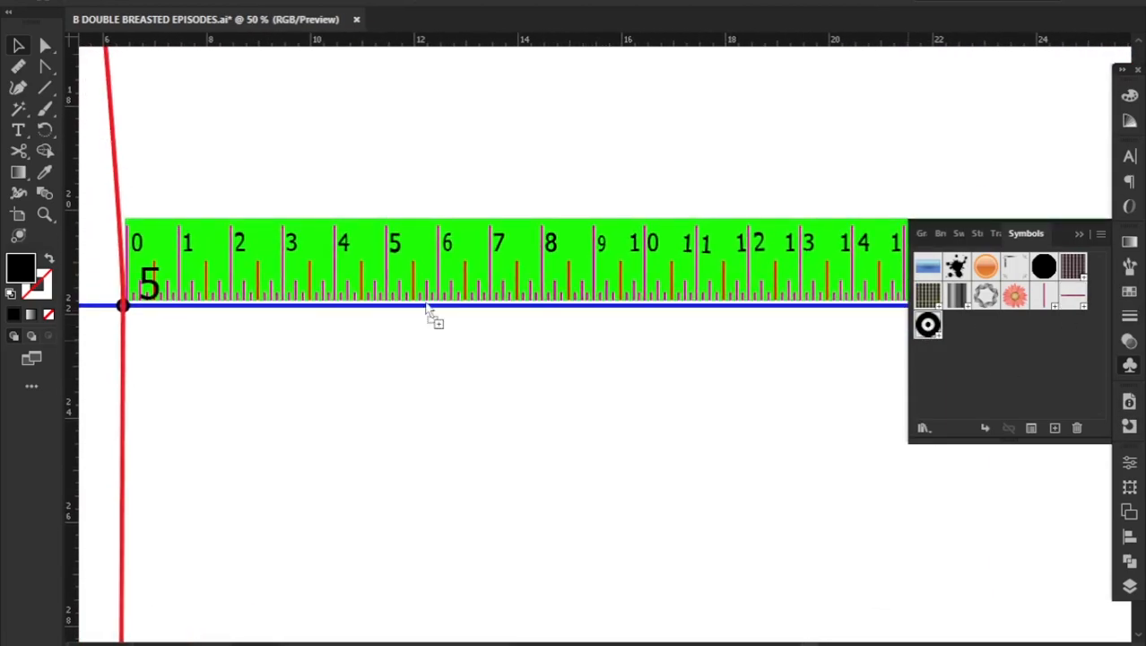
pyautogui.moveTo(424, 299); pyautogui.dragTo(643, 291)
pyautogui.moveTo(427, 305); pyautogui.dragTo(459, 308)
# - Move the horizontal tape below line E and label the new ring on that line J
pyautogui.moveTo(542, 271)
pyautogui.mouseDown()
pyautogui.moveTo(490, 255)
pyautogui.moveTo(280, 276)
pyautogui.mouseUp()
pyautogui.scroll(-5, 271, 306)
pyautogui.moveTo(378, 307); pyautogui.dragTo(380, 348)
pyautogui.click(383, 386)
pyautogui.scroll(1, 345, 334)
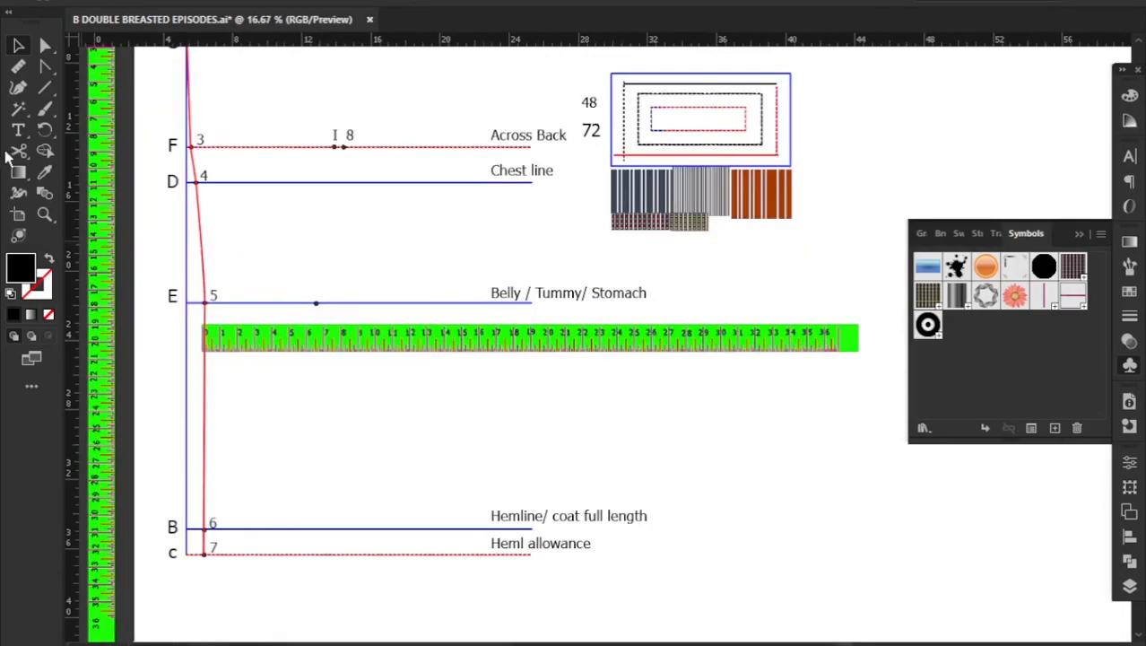
pyautogui.click(338, 283)
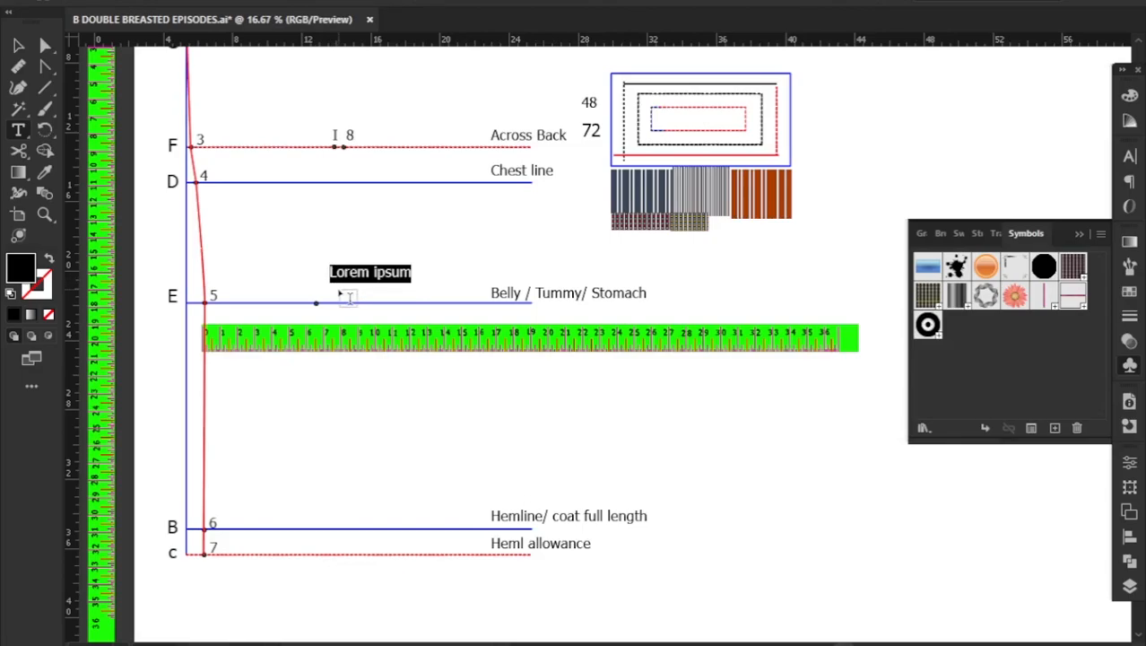
pyautogui.write('J')
pyautogui.press('Escape')
# - Measure along line B from point 6 with the horizontal tape and place a ring symbol at about 7.25 inches
pyautogui.scroll(2, 334, 277)
pyautogui.moveTo(333, 274); pyautogui.dragTo(307, 533)
pyautogui.scroll(-2, 320, 321)
pyautogui.moveTo(312, 200)
pyautogui.mouseDown()
pyautogui.moveTo(320, 536)
pyautogui.moveTo(417, 518)
pyautogui.moveTo(457, 529)
pyautogui.mouseUp()
pyautogui.click(314, 528)
pyautogui.scroll(4, 368, 524)
pyautogui.moveTo(368, 524)
pyautogui.mouseDown()
pyautogui.moveTo(405, 418)
pyautogui.moveTo(393, 326)
pyautogui.mouseUp()
pyautogui.scroll(1, 393, 325)
pyautogui.moveTo(124, 435); pyautogui.dragTo(252, 442)
pyautogui.scroll(-4, 553, 335)
pyautogui.moveTo(493, 329)
pyautogui.mouseDown()
pyautogui.moveTo(226, 330)
pyautogui.moveTo(256, 328)
pyautogui.mouseUp()
# - Label the new ring on line B as K and set the label just above the line
pyautogui.click(402, 386)
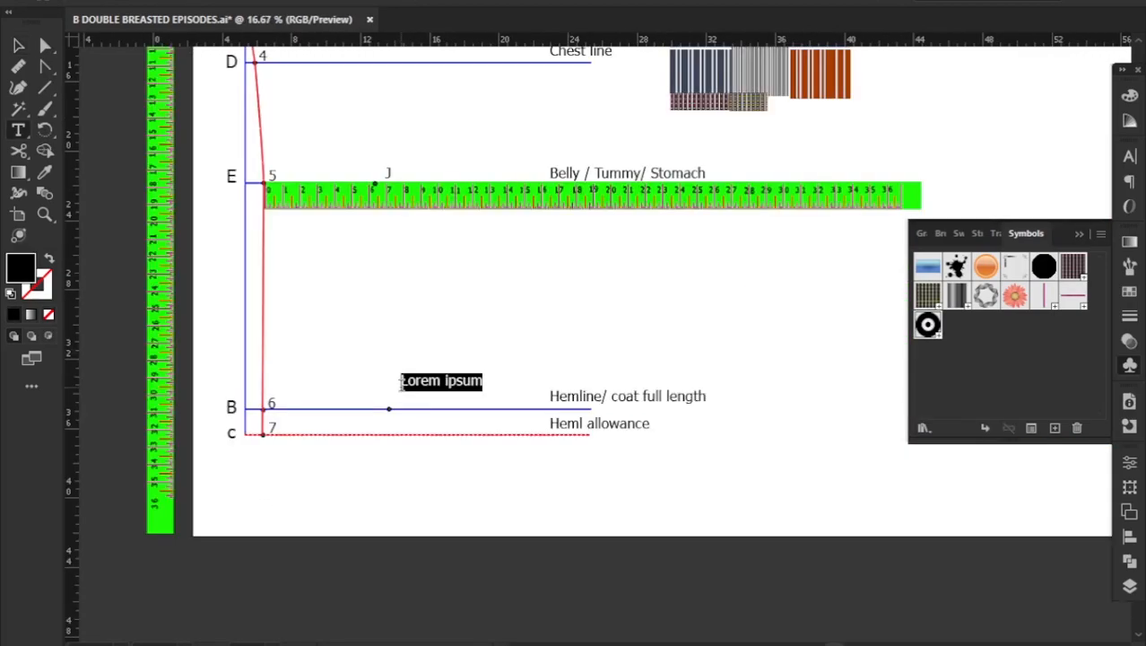
pyautogui.write('K')
pyautogui.click(18, 46)
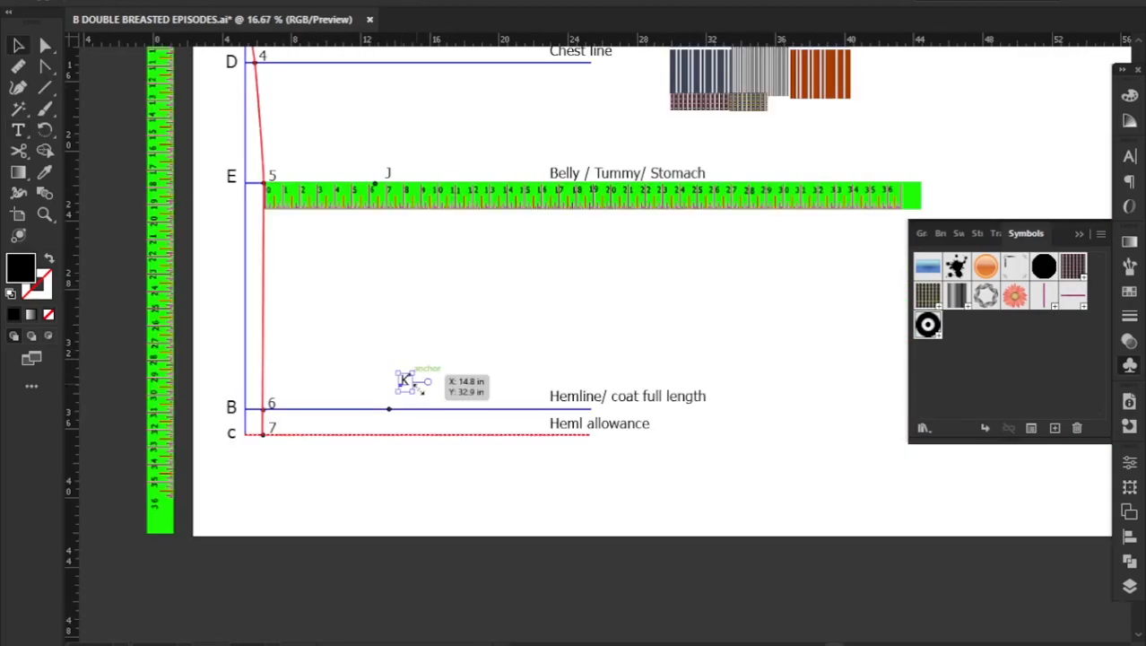
pyautogui.moveTo(404, 381); pyautogui.dragTo(408, 399)
# - Place a ring symbol on the hem allowance line directly below point K and label it L
pyautogui.scroll(2, 409, 398)
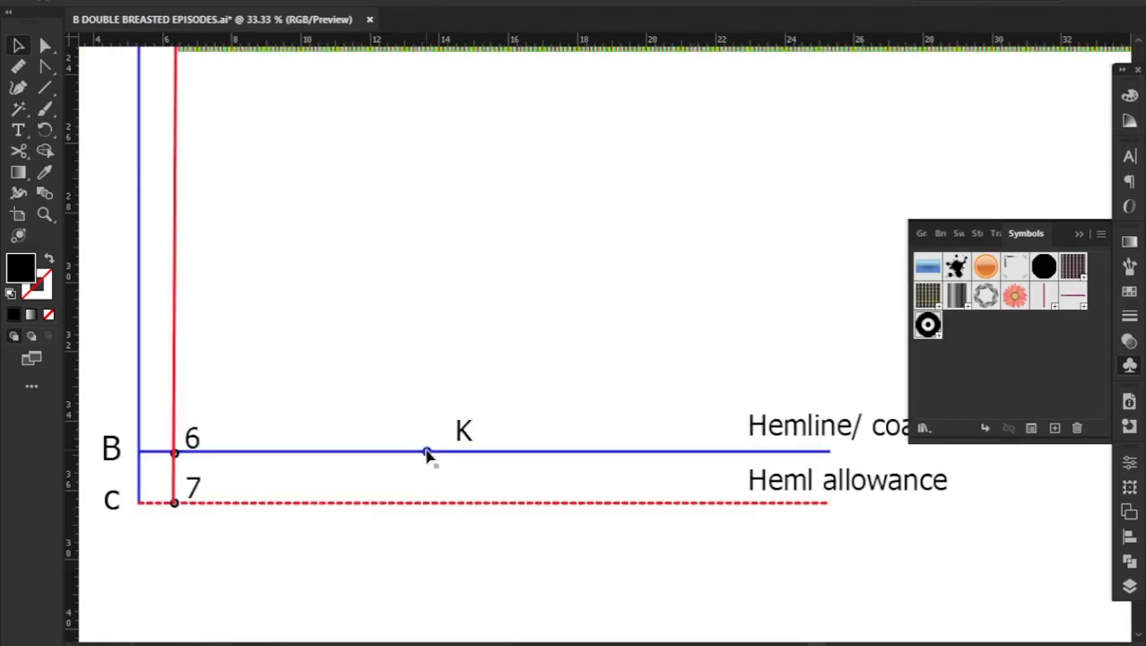
pyautogui.write('L')
pyautogui.click(18, 46)
# - Draw the red armhole and side outline from H to I, and from 8 through J down to L
pyautogui.scroll(-1, 424, 260)
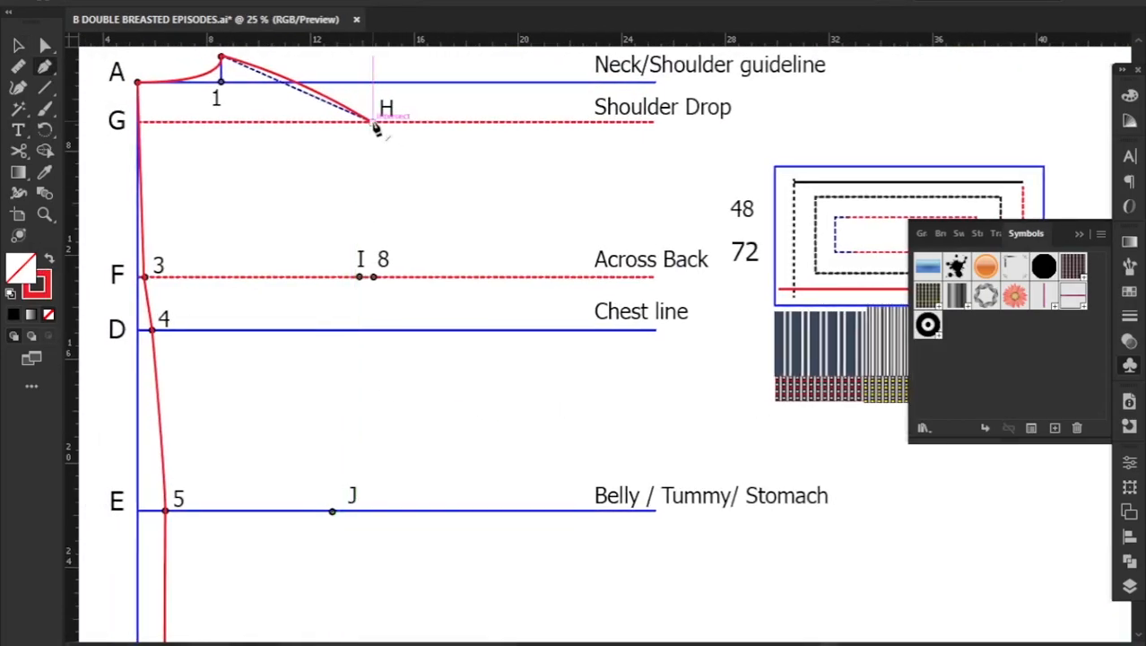
pyautogui.click(372, 122)
pyautogui.click(364, 277)
pyautogui.click(333, 510)
pyautogui.hotkey('ctrl', '-')
pyautogui.scroll(1, 409, 388)
pyautogui.click(383, 493)
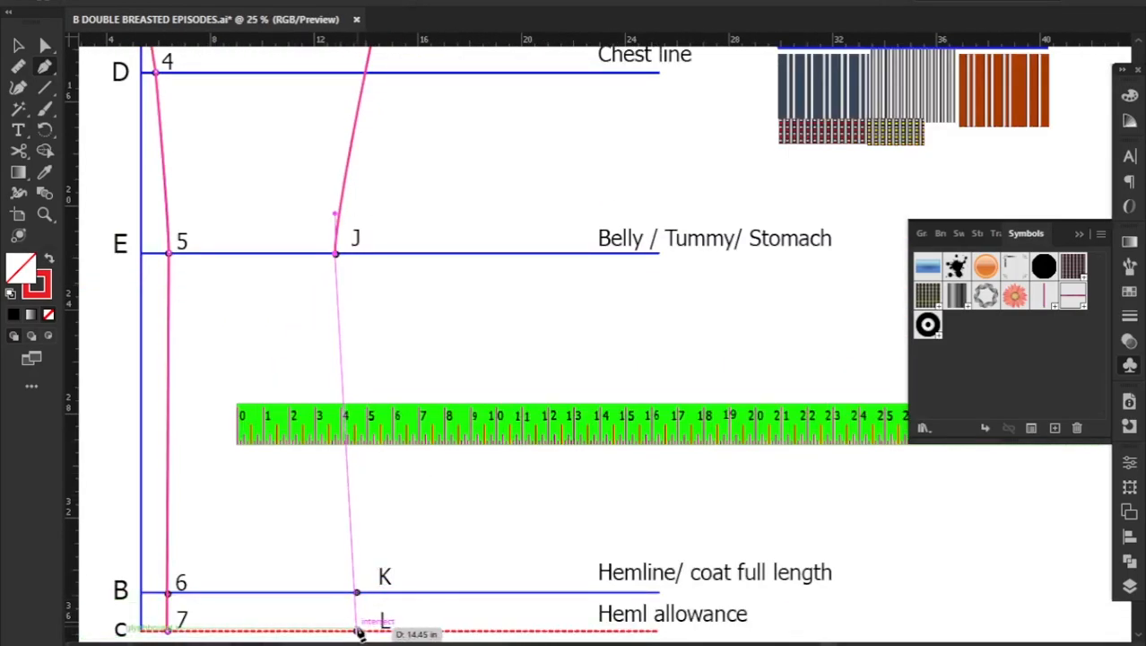
pyautogui.click(383, 512)
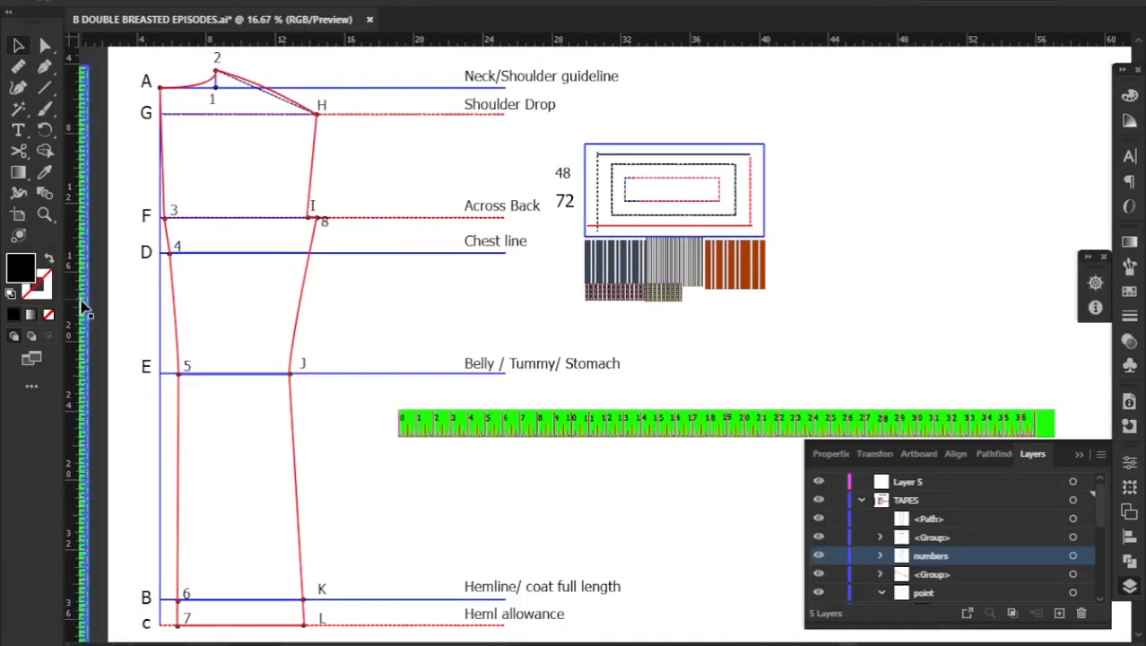
# - Bring the vertical tape alongside the side line between J and L and rotate it to match the line's slope
pyautogui.moveTo(84, 305); pyautogui.dragTo(286, 570)
pyautogui.moveTo(251, 490); pyautogui.dragTo(271, 621)
pyautogui.moveTo(249, 490); pyautogui.dragTo(253, 418)
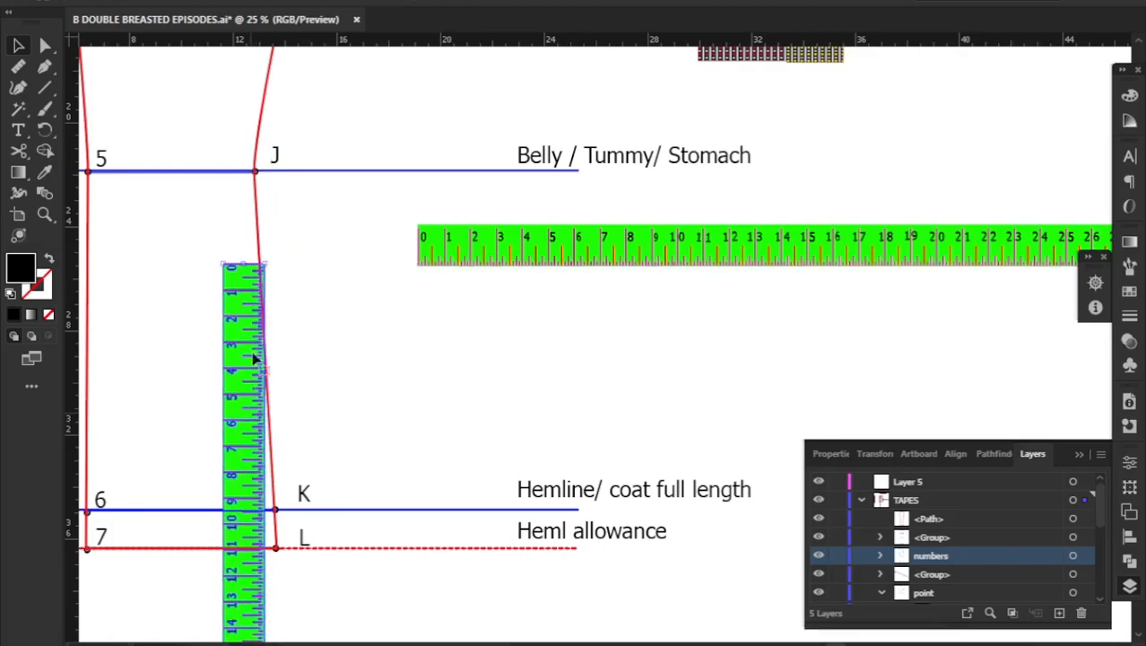
pyautogui.moveTo(245, 303); pyautogui.dragTo(238, 312)
pyautogui.press('r')
pyautogui.moveTo(230, 588); pyautogui.dragTo(252, 593)
pyautogui.click(19, 45)
# - Place a ring symbol on the side line about 9.25 inches above K, label it 9 and bring the horizontal tape to it
pyautogui.click(320, 349)
pyautogui.click(1130, 365)
pyautogui.moveTo(259, 267)
pyautogui.mouseDown()
pyautogui.moveTo(265, 276)
pyautogui.moveTo(274, 254)
pyautogui.mouseUp()
pyautogui.click(18, 131)
pyautogui.click(233, 249)
pyautogui.write('9')
pyautogui.click(18, 45)
pyautogui.moveTo(440, 252); pyautogui.dragTo(286, 303)
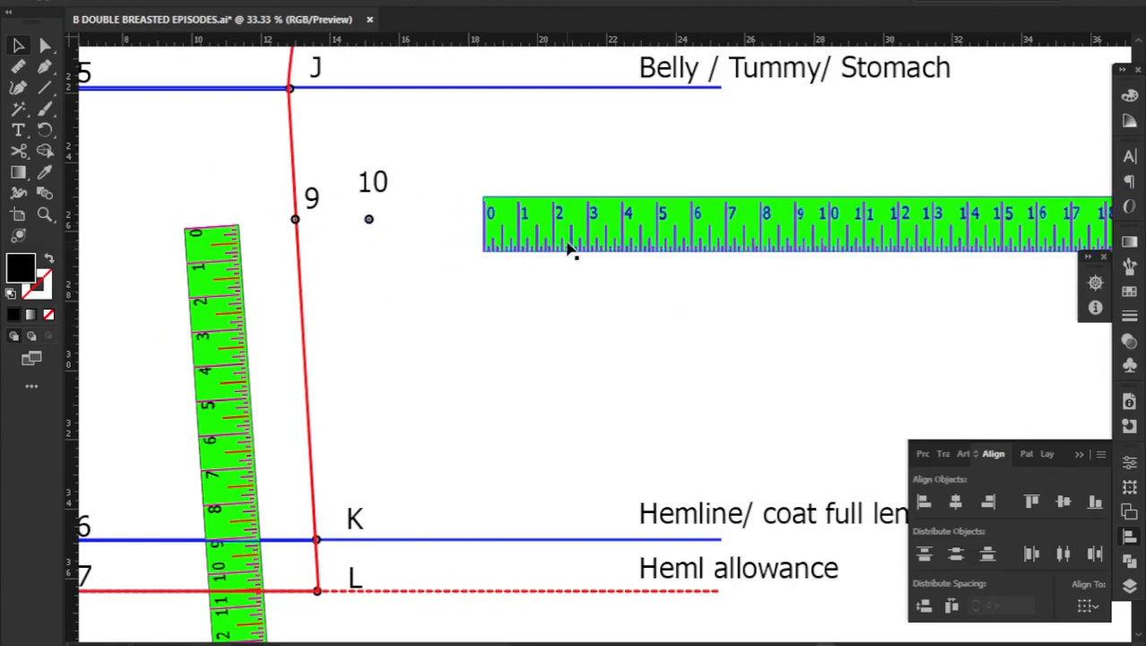
# - Lay the horizontal tape along line B from point K and place rings about 2 inches out on the hemline and hem allowance line
pyautogui.moveTo(573, 253); pyautogui.dragTo(403, 530)
pyautogui.click(1131, 365)
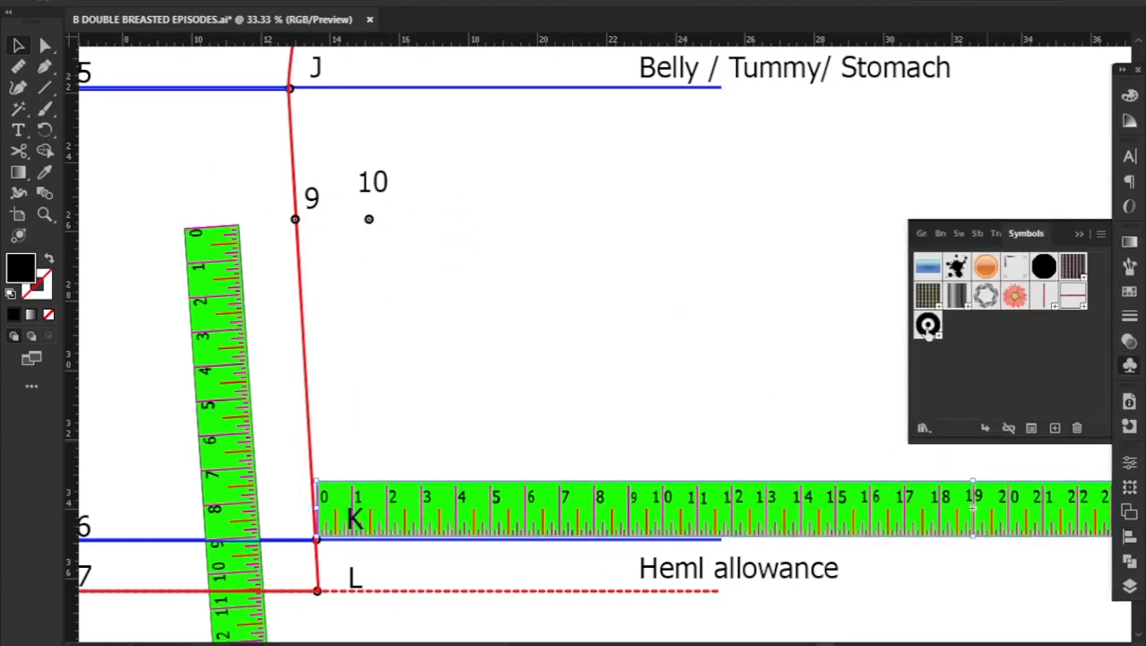
pyautogui.moveTo(387, 539); pyautogui.dragTo(389, 592)
pyautogui.click(434, 408)
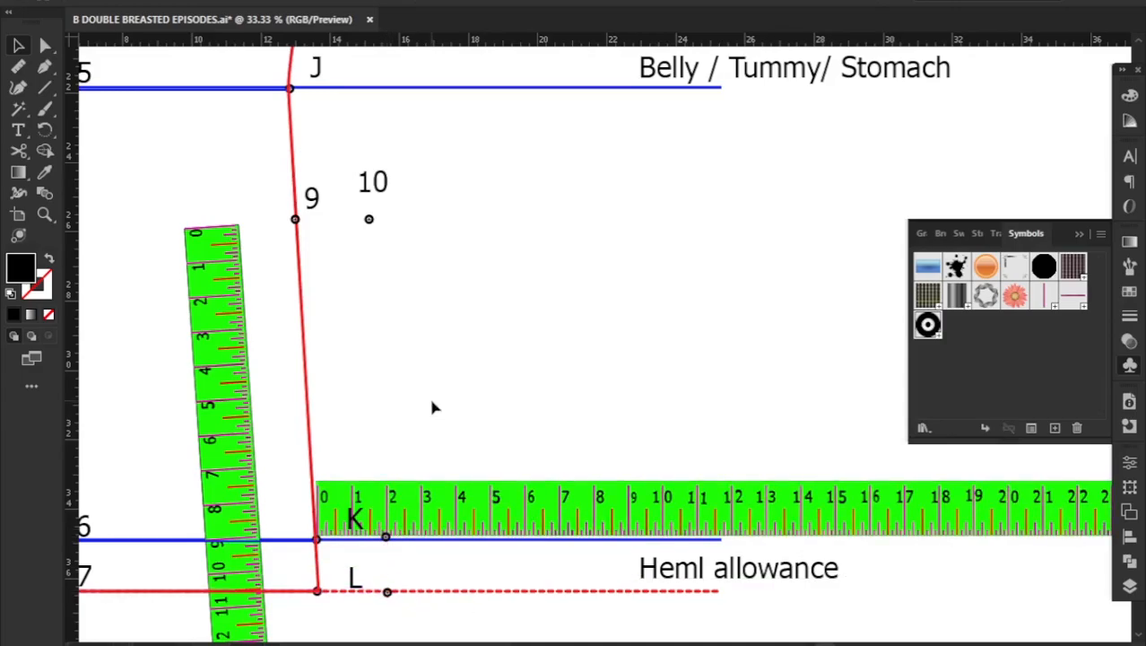
# - Draw the red extension outline from point 9 to point 10, then down to the outer point on the hem allowance line
pyautogui.hotkey('ctrl', '-')
pyautogui.hotkey('ctrl', '-')
pyautogui.press('i')
pyautogui.click(560, 70)
pyautogui.click(458, 294)
pyautogui.click(494, 293)
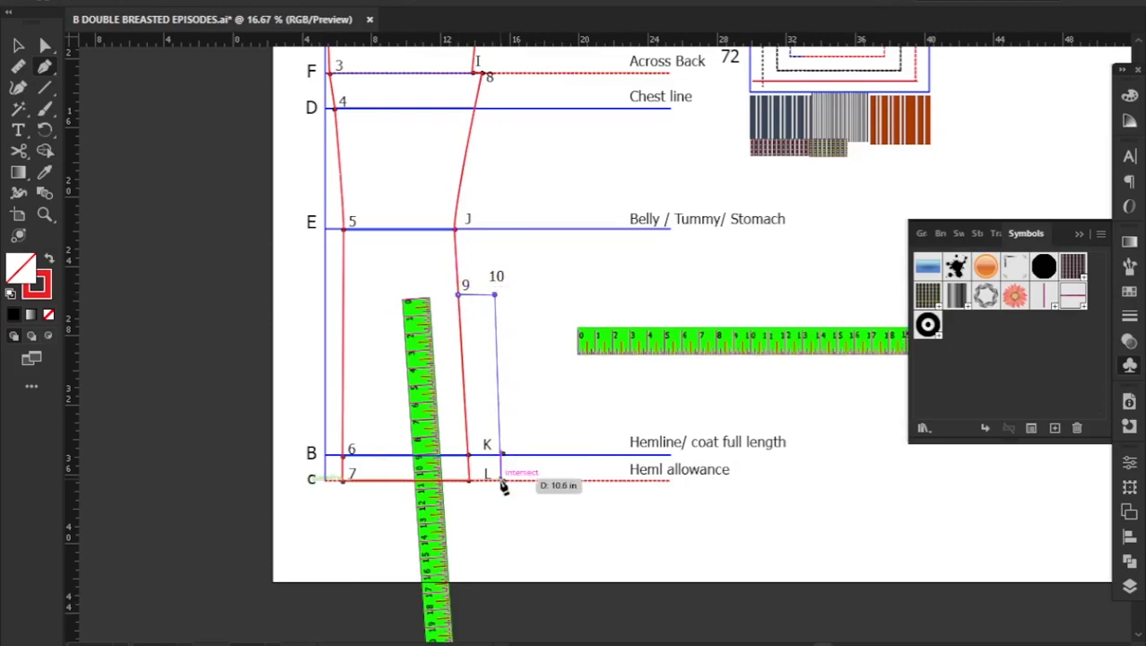
pyautogui.click(504, 481)
# - Label the extension's outer points on the hemline and the hem allowance line as 11
pyautogui.hotkey('ctrl', '+')
pyautogui.press('t')
pyautogui.click(499, 521)
pyautogui.write('11')
pyautogui.moveTo(491, 513); pyautogui.dragTo(492, 553)
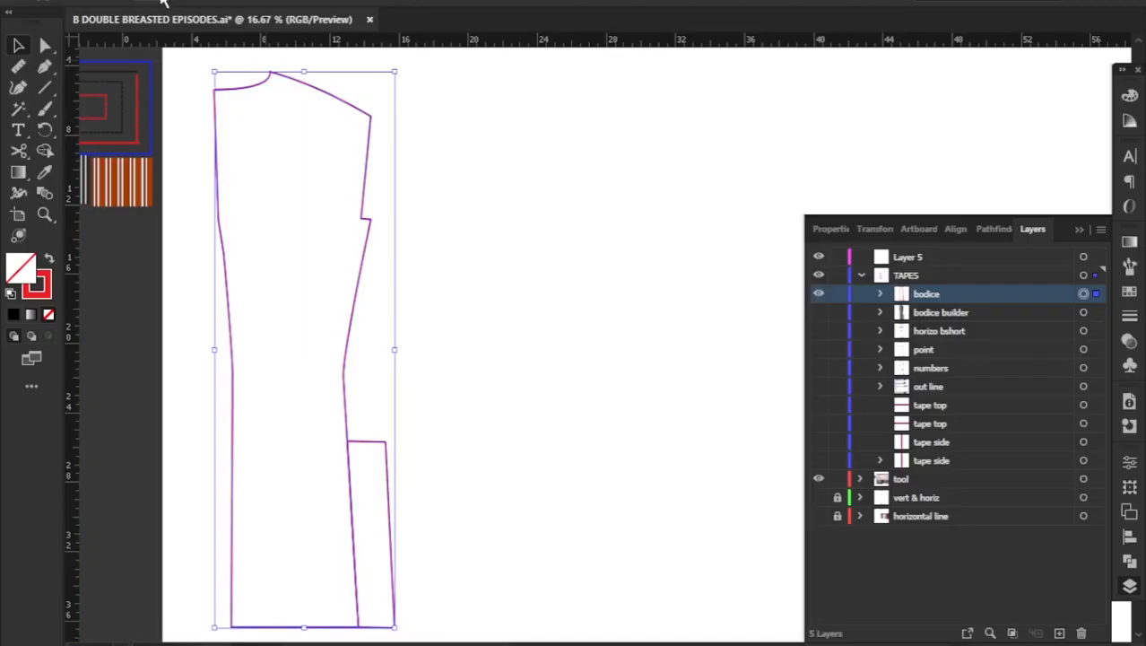
# - Create an inward offset path of the red back outline and its extension using a negative offset and mitre joins
pyautogui.hotkey('alt', 'o')
pyautogui.moveTo(270, 409)
pyautogui.click(481, 475)
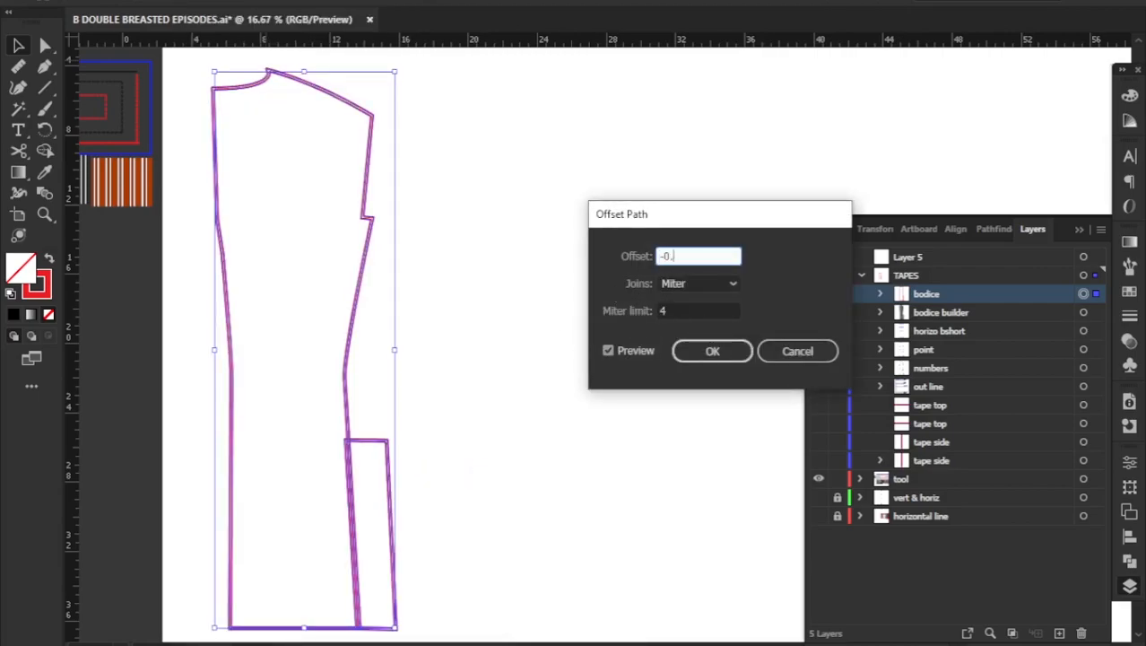
pyautogui.click(713, 353)
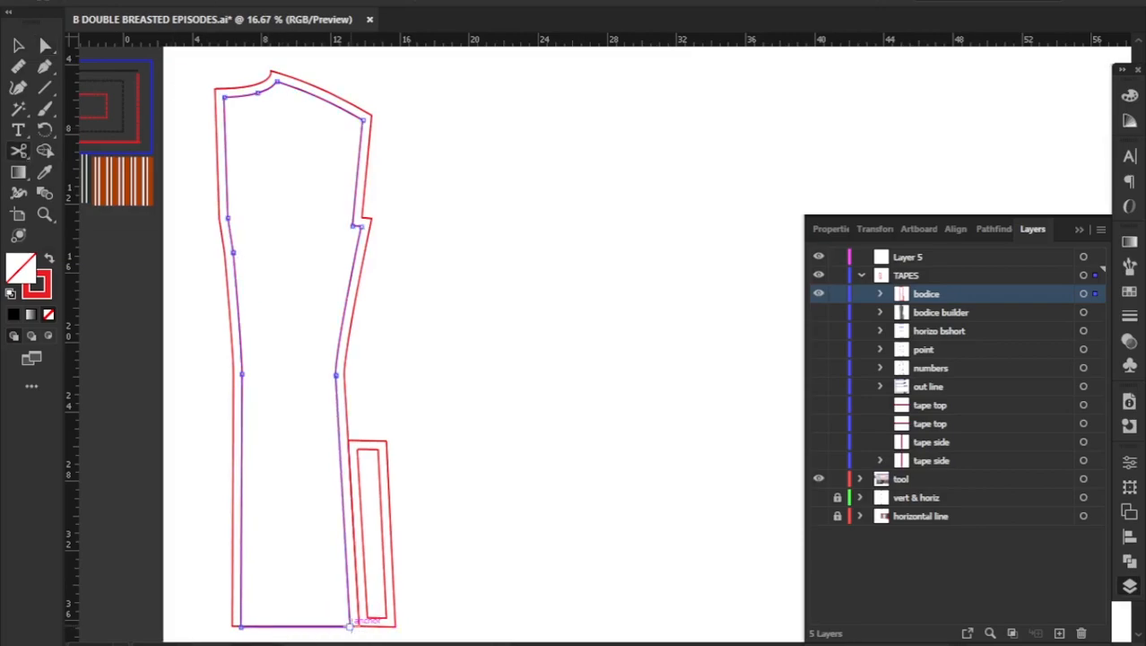
# - Join the inner offset line's side end straight across to point 9 at the top of the extension
pyautogui.click(44, 66)
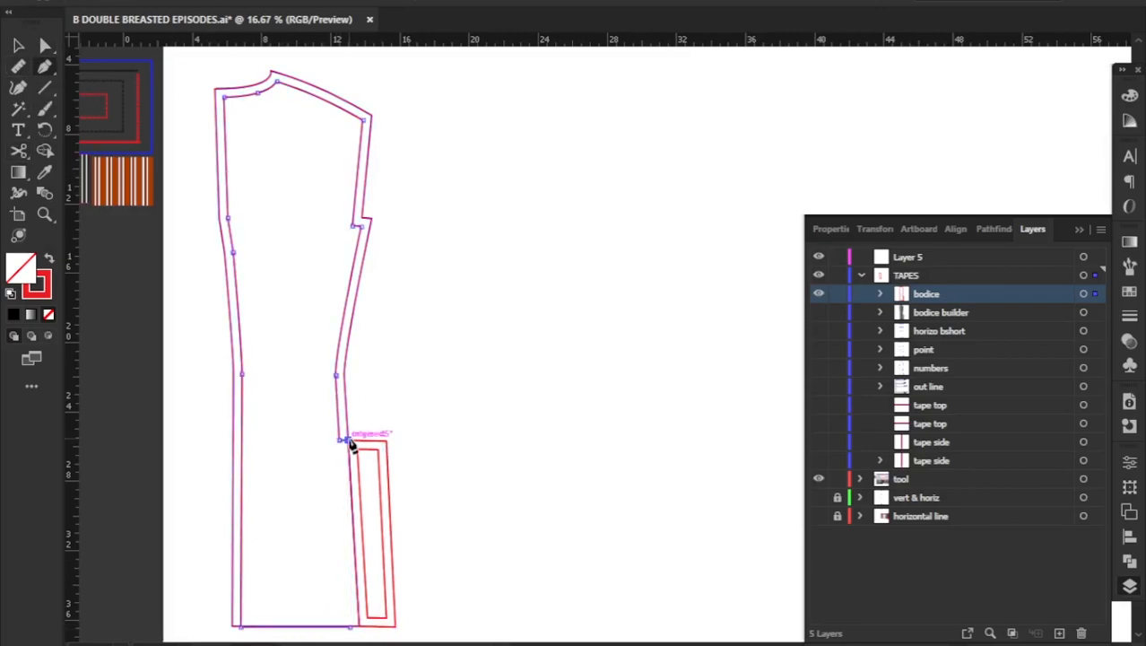
pyautogui.click(340, 440)
pyautogui.press('Escape')
pyautogui.click(18, 46)
pyautogui.click(476, 207)
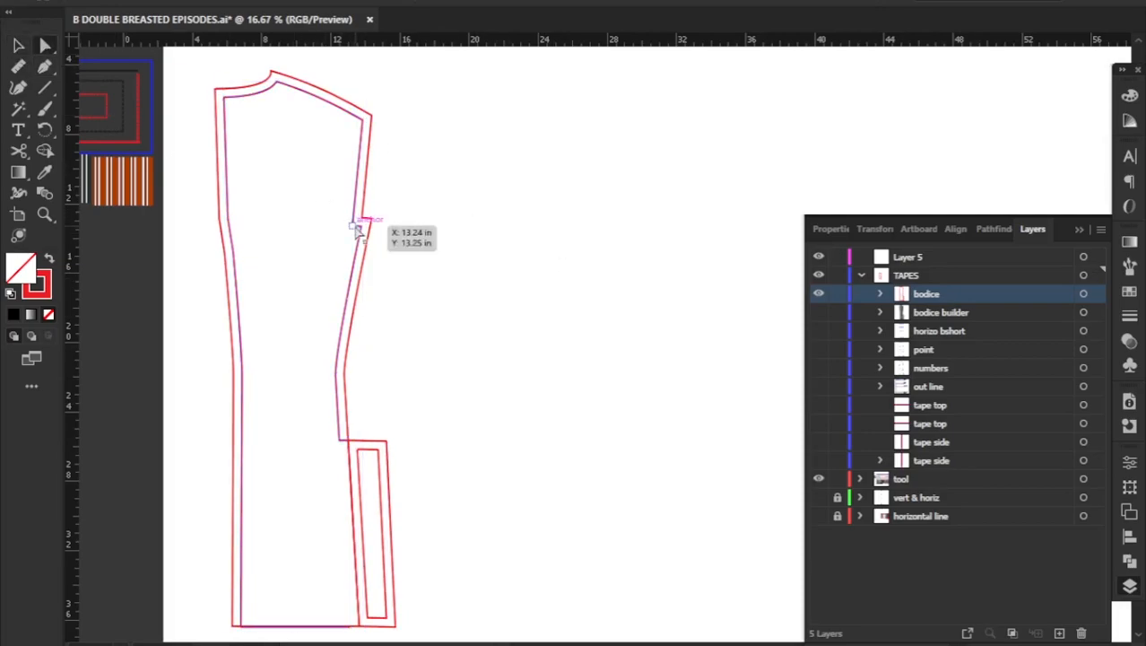
# - Move the inner line's two armhole notch anchors up level with the outer outline's notch
pyautogui.click(357, 228)
pyautogui.scroll(5, 357, 228)
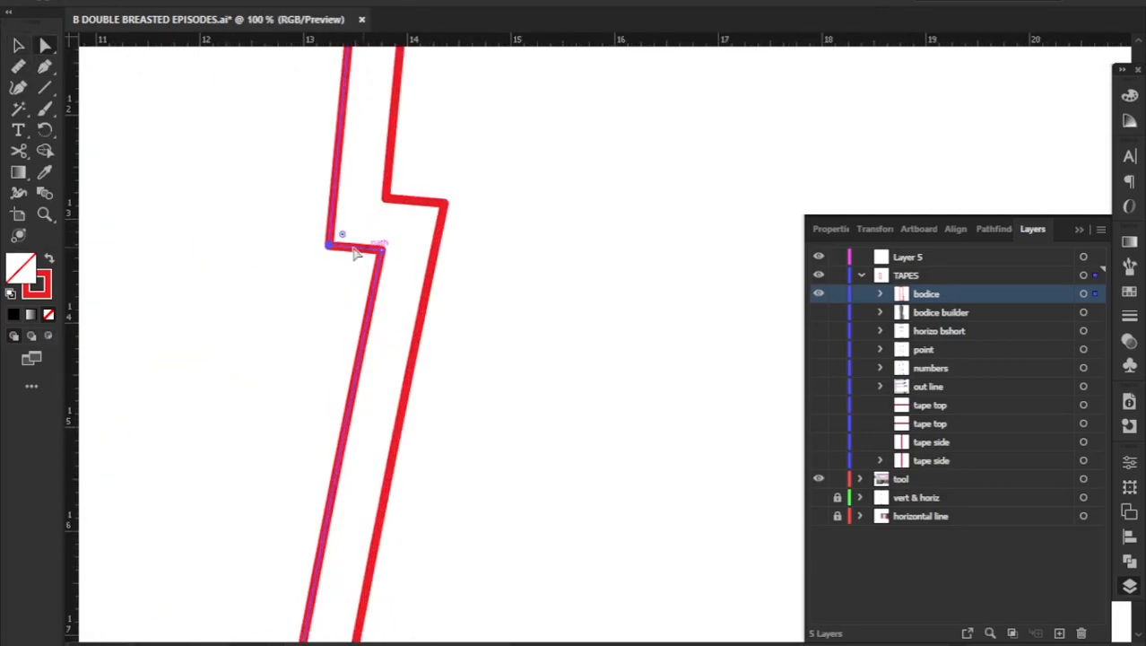
pyautogui.moveTo(329, 243); pyautogui.dragTo(332, 207)
pyautogui.moveTo(381, 254); pyautogui.dragTo(330, 202)
pyautogui.click(429, 157)
pyautogui.scroll(-5, 421, 217)
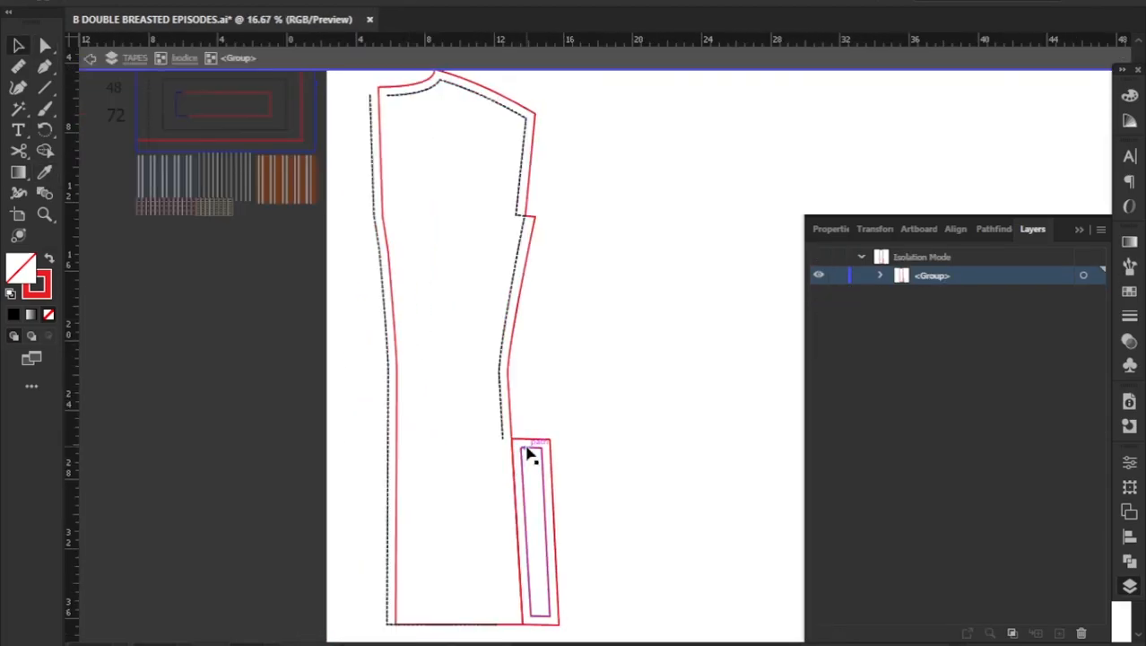
# - Delete the inner rectangle in the extension and close the dashed line's gaps at the centre back neck and extension top
pyautogui.press('Delete')
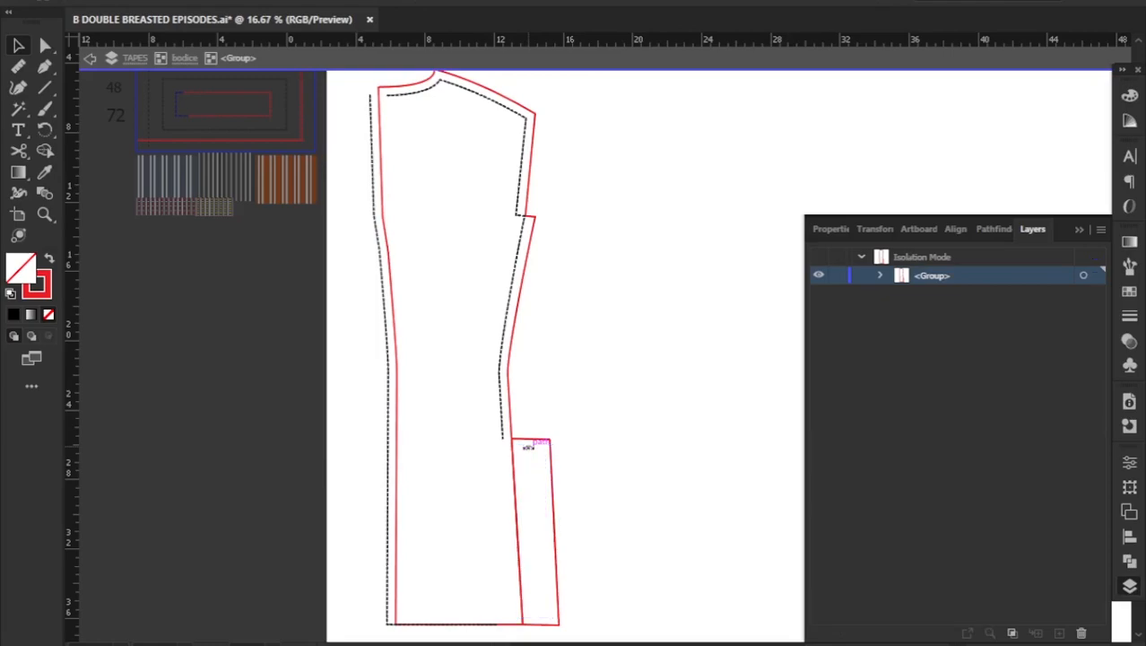
pyautogui.click(45, 66)
pyautogui.click(388, 95)
pyautogui.click(371, 95)
pyautogui.click(503, 438)
pyautogui.click(18, 45)
pyautogui.click(625, 187)
pyautogui.scroll(-1, 625, 187)
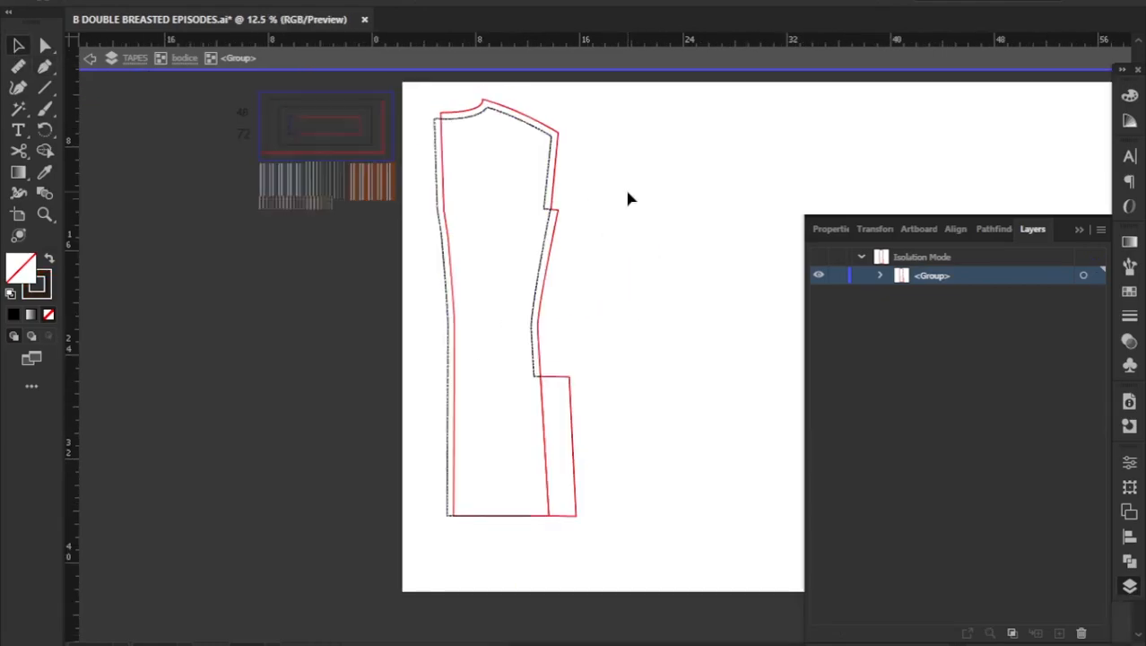
# - Connect the dashed line to the red outline at the centre back neck and continue it around the extension to the hem
pyautogui.scroll(2, 385, 260)
pyautogui.press('p')
pyautogui.click(370, 248)
pyautogui.click(395, 249)
pyautogui.scroll(-3, 587, 289)
pyautogui.scroll(2, 636, 391)
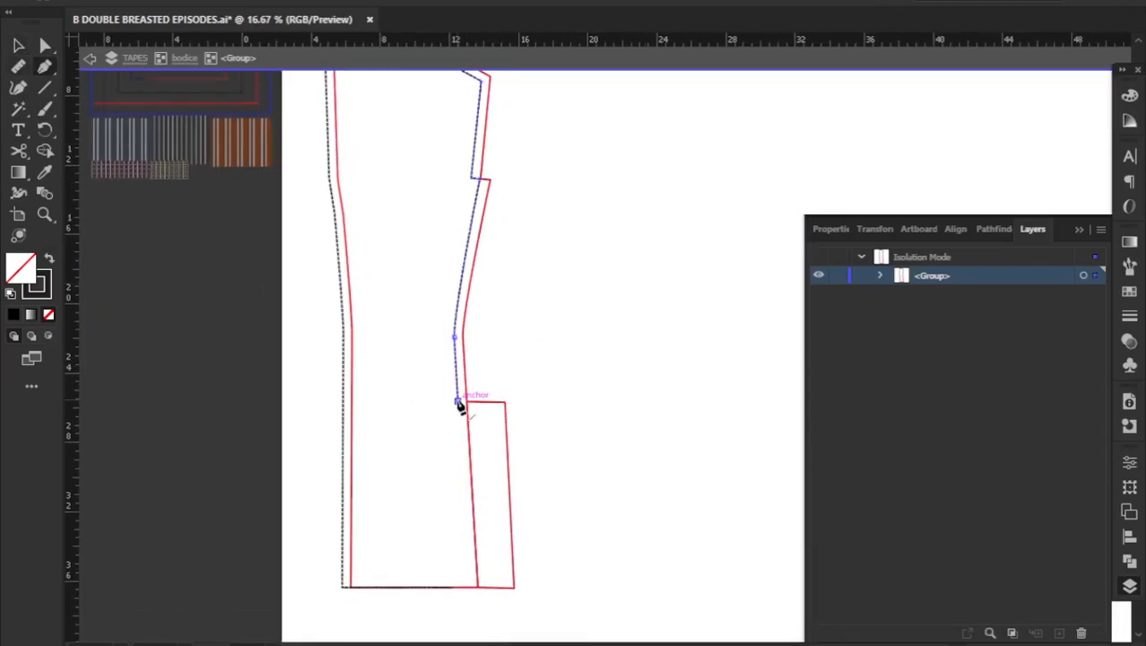
pyautogui.click(514, 588)
pyautogui.click(453, 587)
pyautogui.click(18, 45)
pyautogui.doubleClick(532, 538)
pyautogui.scroll(-1, 531, 538)
# - Toggle the visibility of the individual bodice paths to compare the dashed stitching line with the red outlines
pyautogui.click(818, 332)
pyautogui.click(818, 331)
pyautogui.click(818, 332)
pyautogui.click(818, 332)
pyautogui.click(818, 332)
pyautogui.click(818, 332)
pyautogui.click(818, 331)
pyautogui.click(818, 332)
pyautogui.click(818, 331)
pyautogui.click(818, 332)
pyautogui.click(818, 332)
pyautogui.click(818, 332)
pyautogui.click(819, 332)
pyautogui.click(818, 332)
pyautogui.click(818, 331)
pyautogui.click(818, 331)
pyautogui.click(818, 349)
pyautogui.click(818, 349)
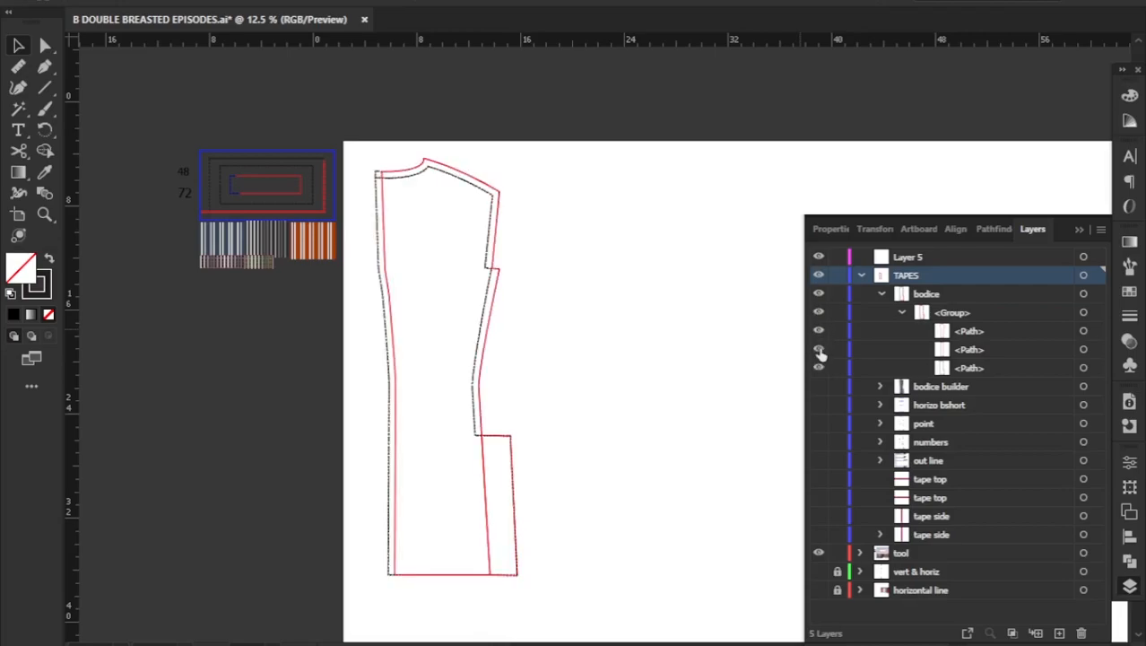
pyautogui.click(818, 332)
pyautogui.click(818, 332)
pyautogui.click(818, 332)
pyautogui.click(819, 332)
pyautogui.click(818, 332)
pyautogui.click(818, 332)
pyautogui.click(818, 333)
pyautogui.click(819, 330)
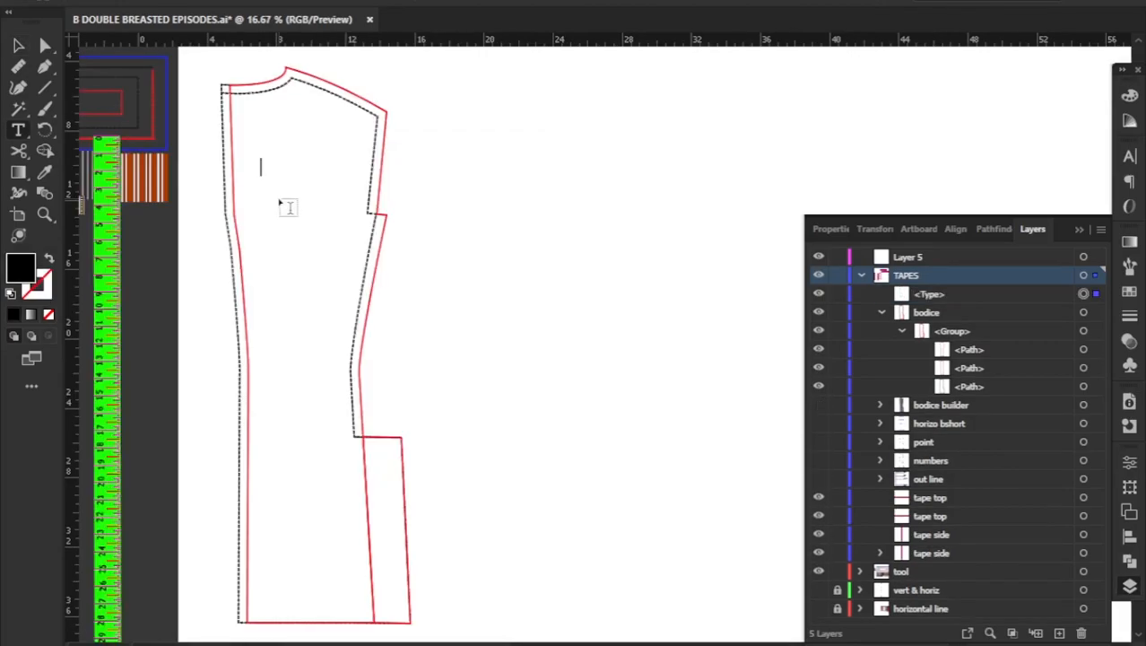
# - Add the centred two-line label "BACK PART" and "X 2" in the upper part of the back piece
pyautogui.write('BACK PART')
pyautogui.press('Return')
pyautogui.write('X 2')
pyautogui.click(1131, 181)
pyautogui.click(953, 177)
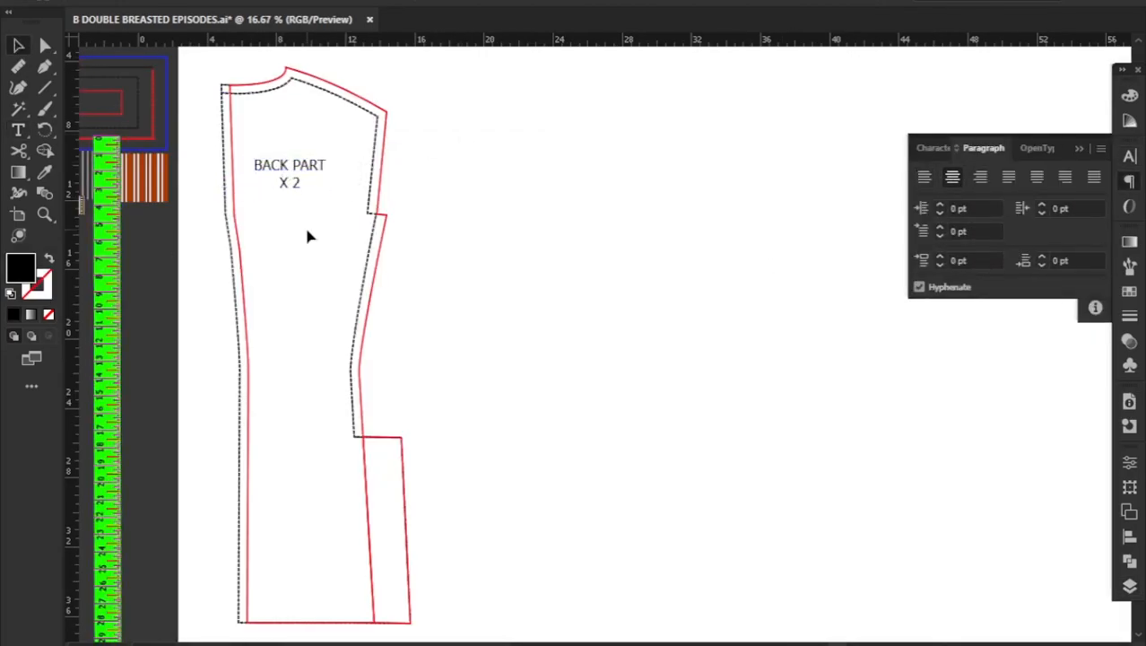
# - Draw a vertical grainline down the middle of the back piece with arrowheads at both ends
pyautogui.click(45, 88)
pyautogui.moveTo(291, 241); pyautogui.dragTo(290, 574)
pyautogui.click(1130, 315)
pyautogui.click(1008, 430)
pyautogui.click(949, 374)
pyautogui.click(1064, 429)
pyautogui.click(1005, 374)
# - Add the label "CENTER BACK", rotate it vertical and place it between the centre back line and the grainline
pyautogui.click(258, 405)
pyautogui.write('CENTER BACK')
pyautogui.click(18, 45)
pyautogui.moveTo(312, 389); pyautogui.dragTo(260, 333)
pyautogui.moveTo(263, 384); pyautogui.dragTo(266, 372)
# - Draw backing rectangles around the grainline arrow, the CENTER BACK label and the BACK PART X 2 label
pyautogui.moveTo(45, 88); pyautogui.dragTo(107, 95)
pyautogui.moveTo(286, 241)
pyautogui.mouseDown()
pyautogui.moveTo(320, 375)
pyautogui.moveTo(309, 578)
pyautogui.mouseUp()
pyautogui.click(49, 316)
pyautogui.press('Left')
pyautogui.press('Left')
pyautogui.press('Up')
pyautogui.click(18, 45)
pyautogui.click(202, 224)
pyautogui.click(45, 88)
pyautogui.moveTo(256, 332); pyautogui.dragTo(272, 436)
pyautogui.moveTo(253, 151); pyautogui.dragTo(329, 195)
# - Swap the fill and stroke of the BACK PART rectangle and send it behind its text
pyautogui.press('v')
pyautogui.click(48, 259)
pyautogui.rightClick(295, 155)
pyautogui.moveTo(343, 472)
pyautogui.click(529, 532)
pyautogui.click(290, 179)
pyautogui.press('d')
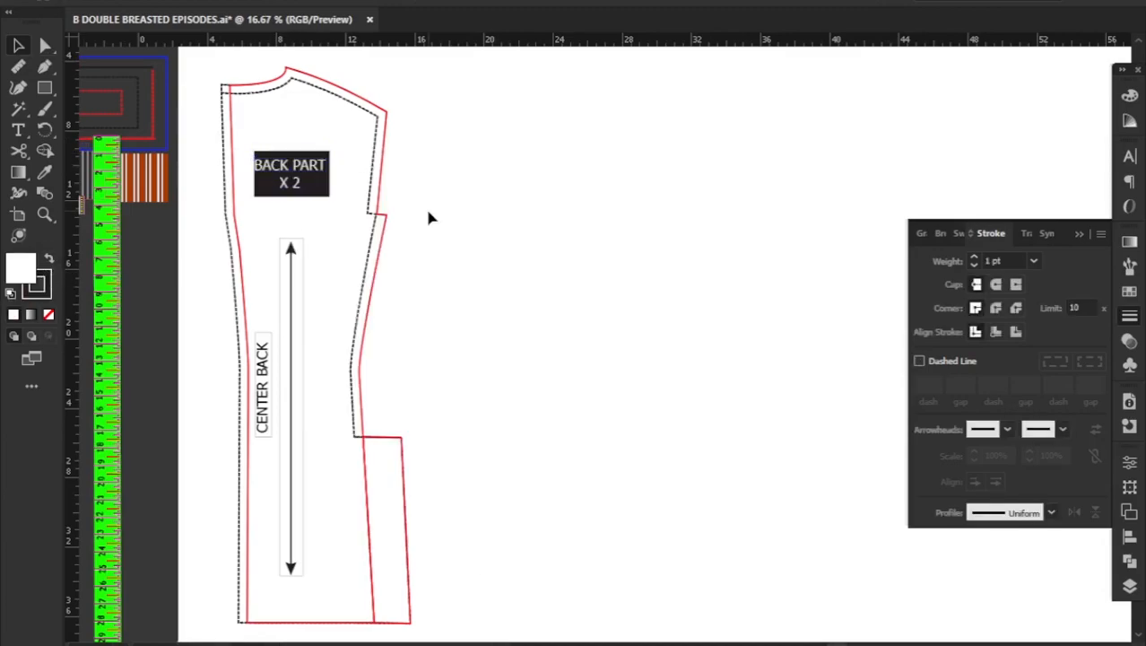
# - Apply the default white fill to the grainline's backing rectangle and arrange it behind the arrow
pyautogui.click(304, 269)
pyautogui.press('i')
pyautogui.click(314, 190)
pyautogui.press('v')
pyautogui.click(11, 294)
pyautogui.rightClick(299, 247)
pyautogui.moveTo(297, 343); pyautogui.dragTo(298, 340)
pyautogui.rightClick(298, 339)
pyautogui.click(565, 525)
# - Give the BACK PART X 2 label a white backing rectangle and dark text
pyautogui.click(265, 187)
pyautogui.click(11, 294)
pyautogui.click(289, 180)
pyautogui.doubleClick(20, 268)
pyautogui.tripleClick(289, 167)
pyautogui.click(18, 45)
# - Apply the default white fill to the CENTER BACK rectangle and arrange it behind the text
pyautogui.click(270, 393)
pyautogui.click(11, 294)
pyautogui.rightClick(257, 377)
pyautogui.click(511, 530)
pyautogui.click(504, 183)
# - Show the striped bodice builder pieces and move the joined full back slightly away from the single back piece
pyautogui.click(1130, 586)
pyautogui.click(819, 498)
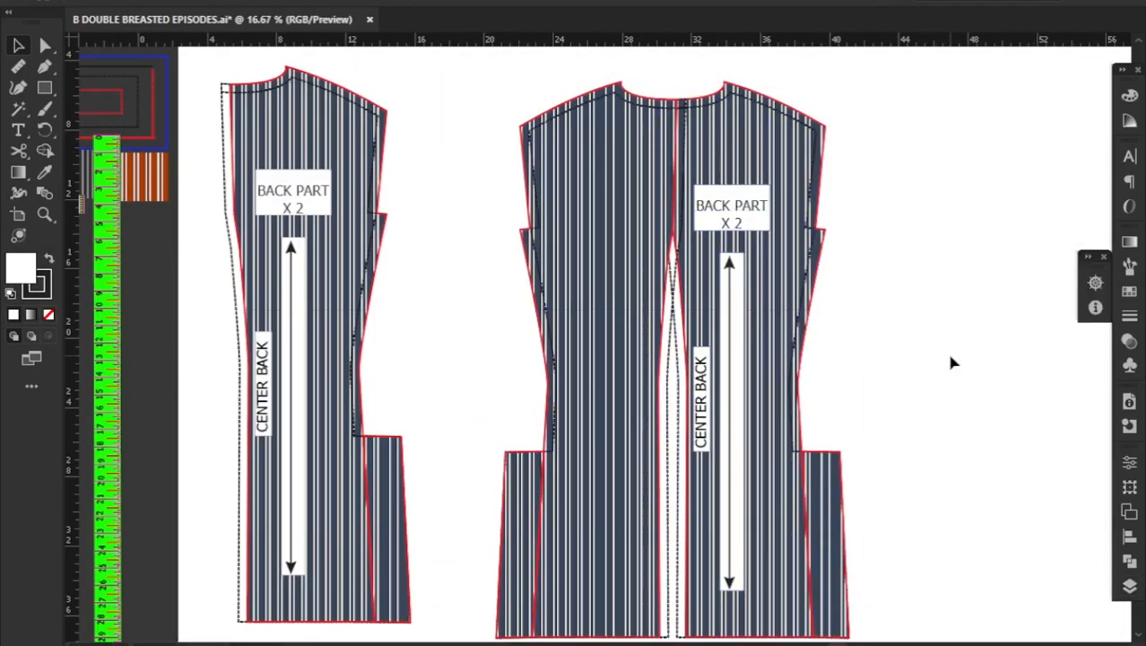
pyautogui.scroll(-1, 951, 357)
pyautogui.moveTo(743, 208); pyautogui.dragTo(769, 207)
pyautogui.hotkey('ctrl', 'z')
pyautogui.moveTo(685, 145); pyautogui.dragTo(830, 240)
pyautogui.click(930, 218)
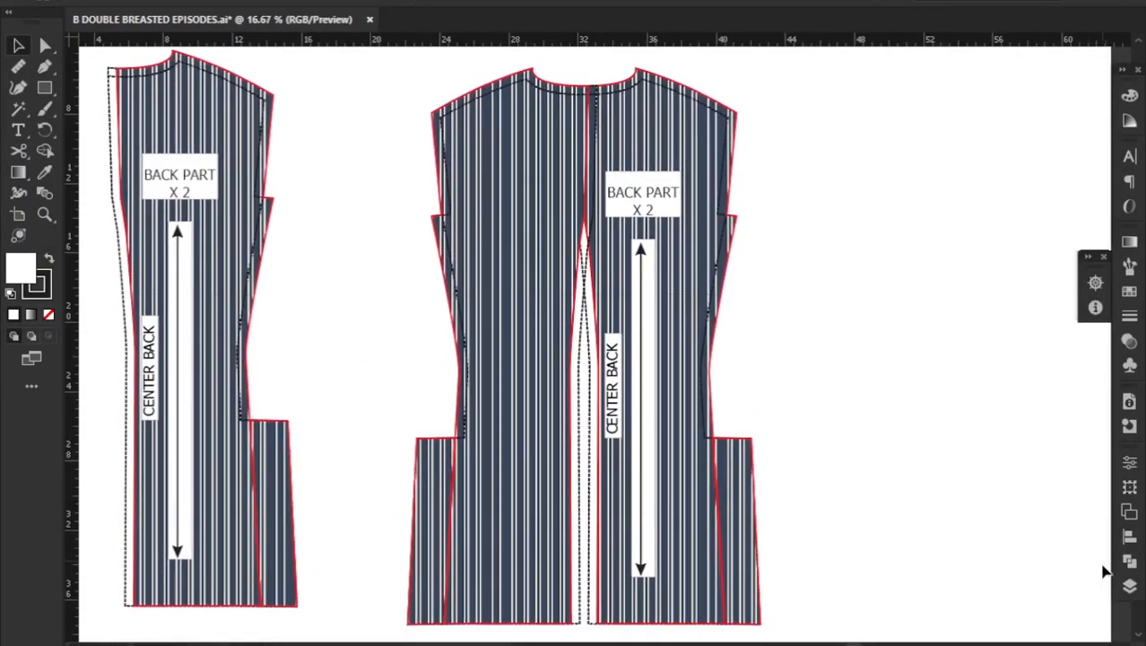
# - Show the construction lines, points and labels on the single back piece and raise the striped full back beside it
pyautogui.click(1130, 585)
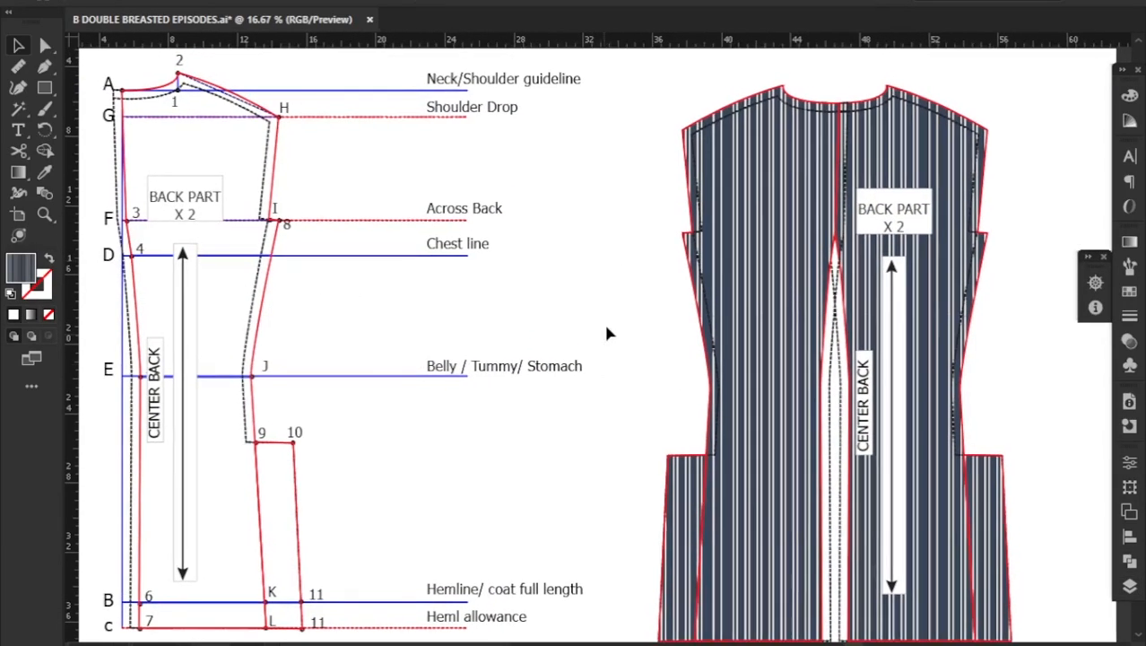
pyautogui.moveTo(760, 294); pyautogui.dragTo(756, 255)
# - Fill the striped back's centre gap with a closed striped shape from the across back level down to the hem
pyautogui.click(45, 66)
pyautogui.click(819, 210)
pyautogui.click(845, 223)
pyautogui.click(855, 615)
pyautogui.click(778, 616)
pyautogui.click(820, 209)
pyautogui.click(18, 45)
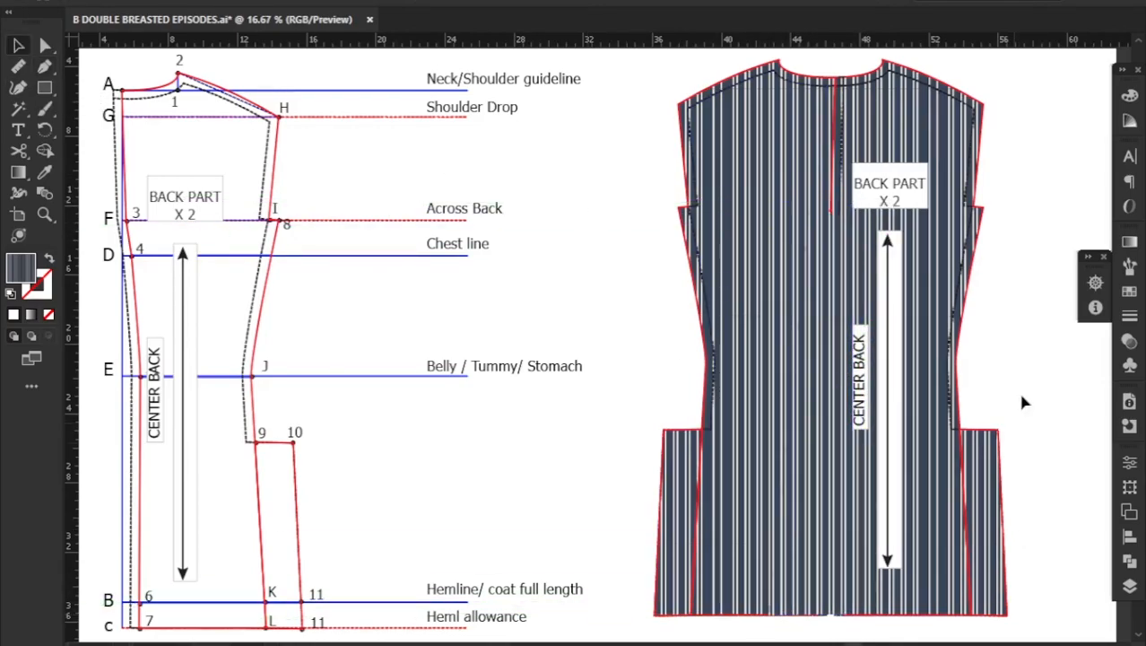
pyautogui.click(45, 68)
pyautogui.click(836, 78)
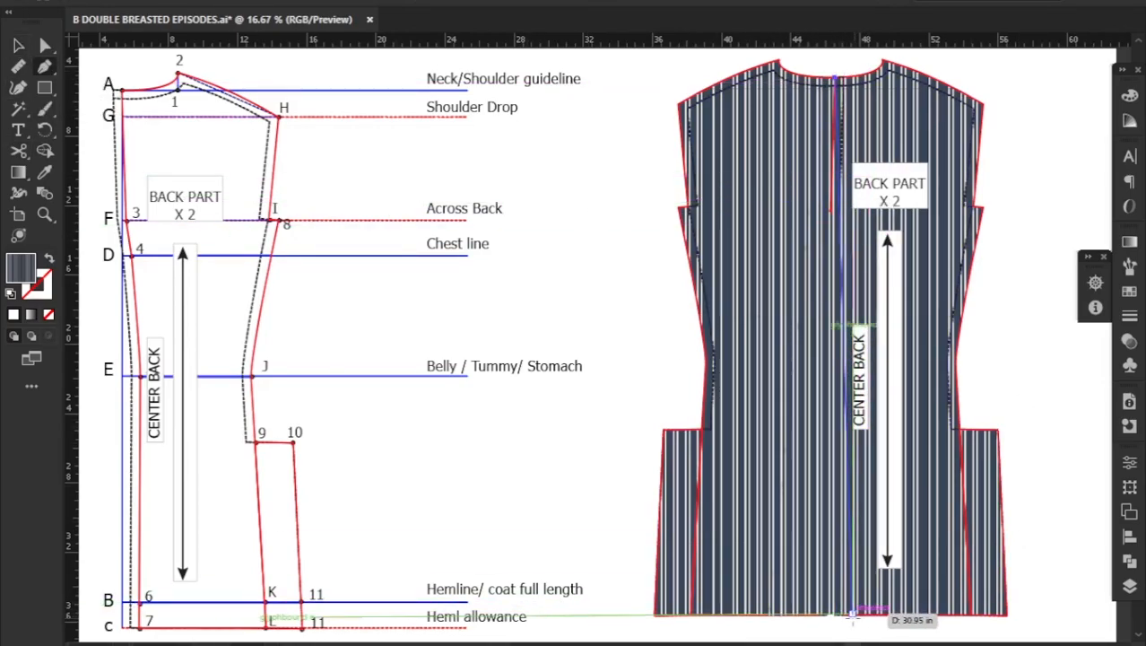
pyautogui.click(836, 615)
pyautogui.hotkey('ctrl', 'z')
pyautogui.click(18, 45)
pyautogui.hotkey('ctrl', '0')
# - Draw a straight centre back path on the striped full back from the neckline to the hem
pyautogui.click(45, 67)
pyautogui.click(835, 79)
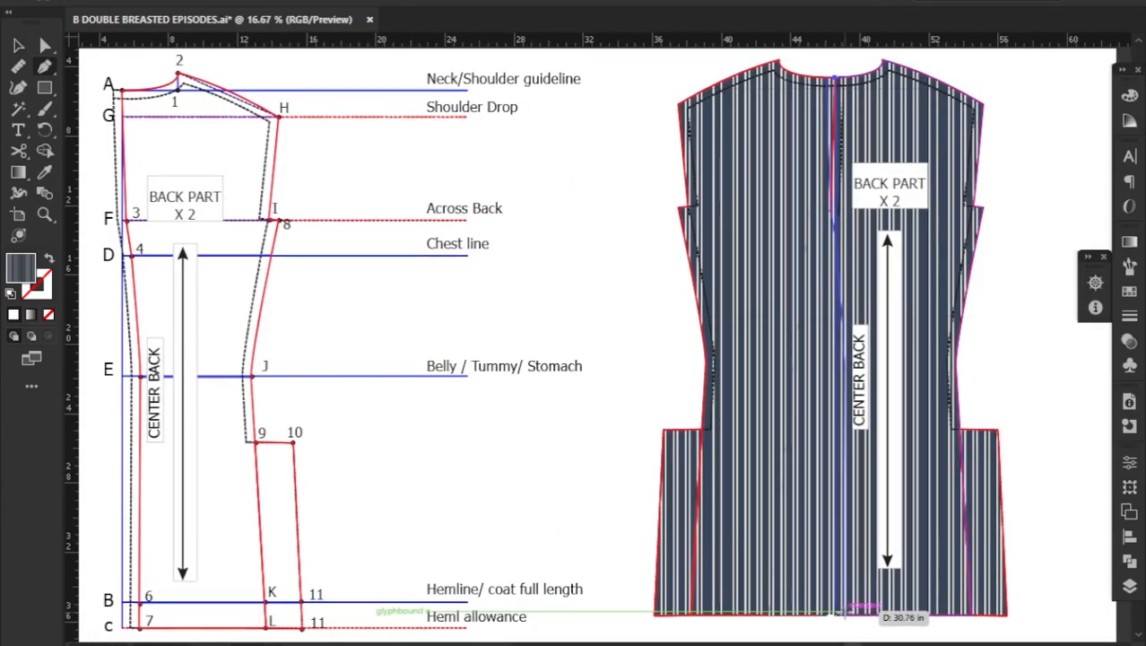
pyautogui.click(838, 616)
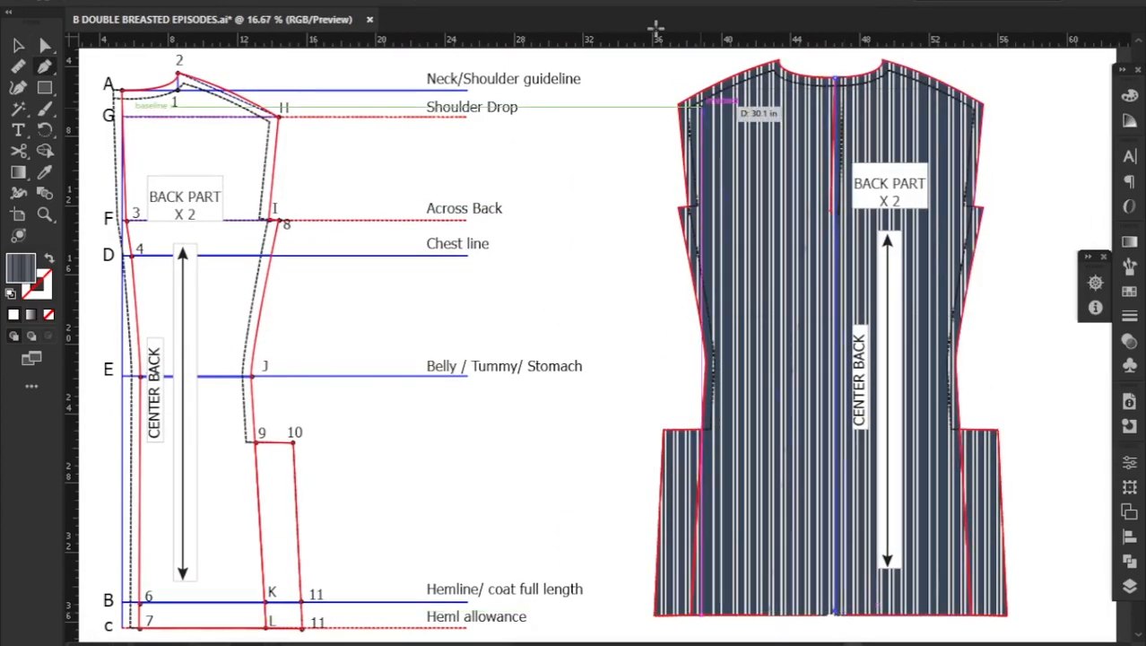
pyautogui.keyDown('ctrl'); pyautogui.click(559, 231); pyautogui.keyUp('ctrl')
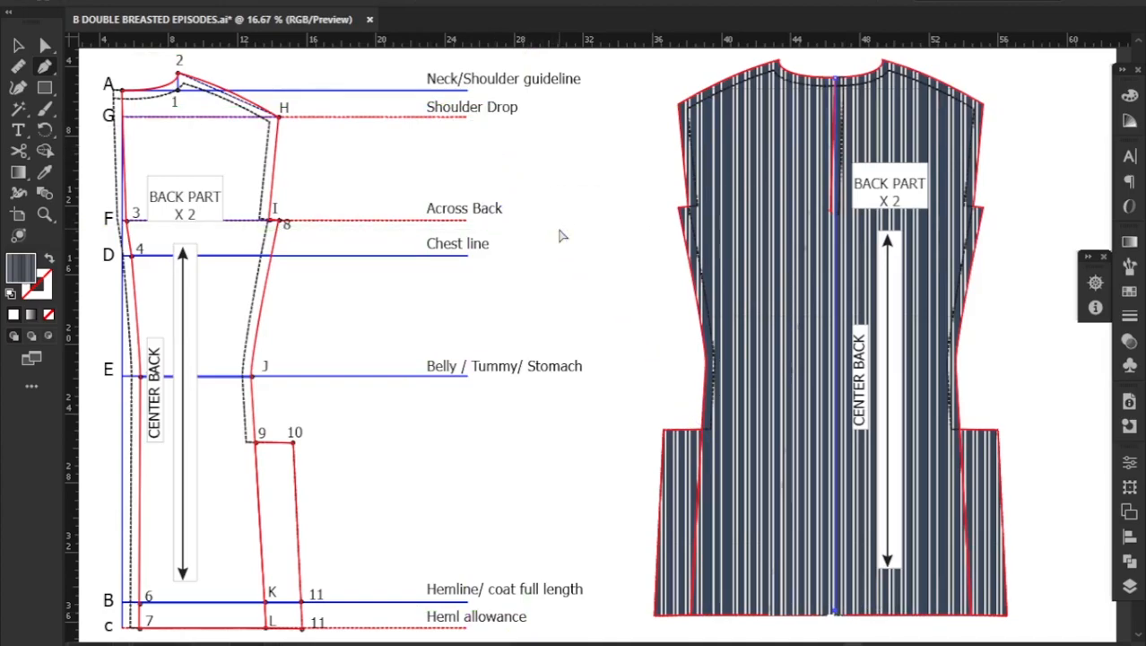
pyautogui.click(18, 45)
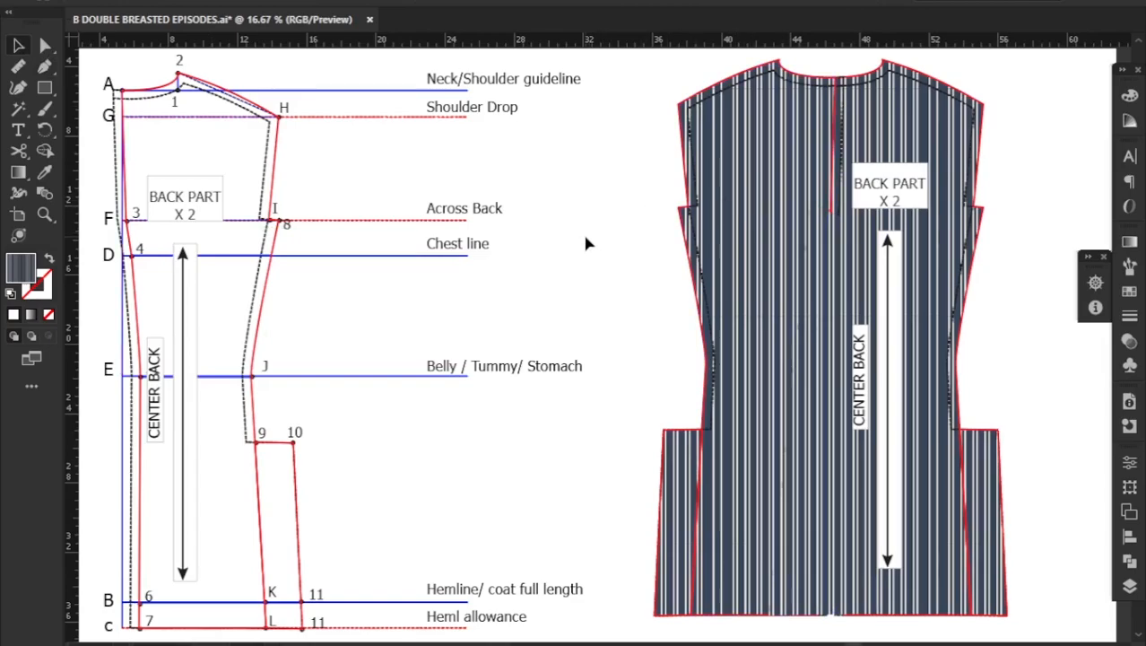
pyautogui.scroll(-1, 584, 239)
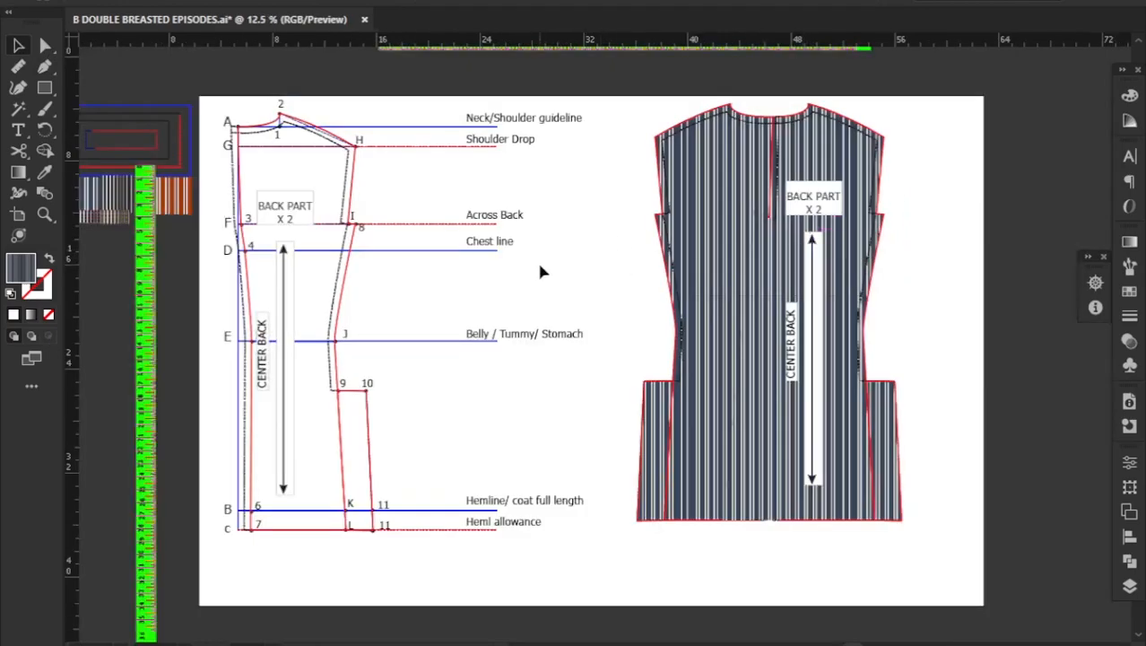
pyautogui.scroll(1, 539, 269)
pyautogui.scroll(1, 540, 274)
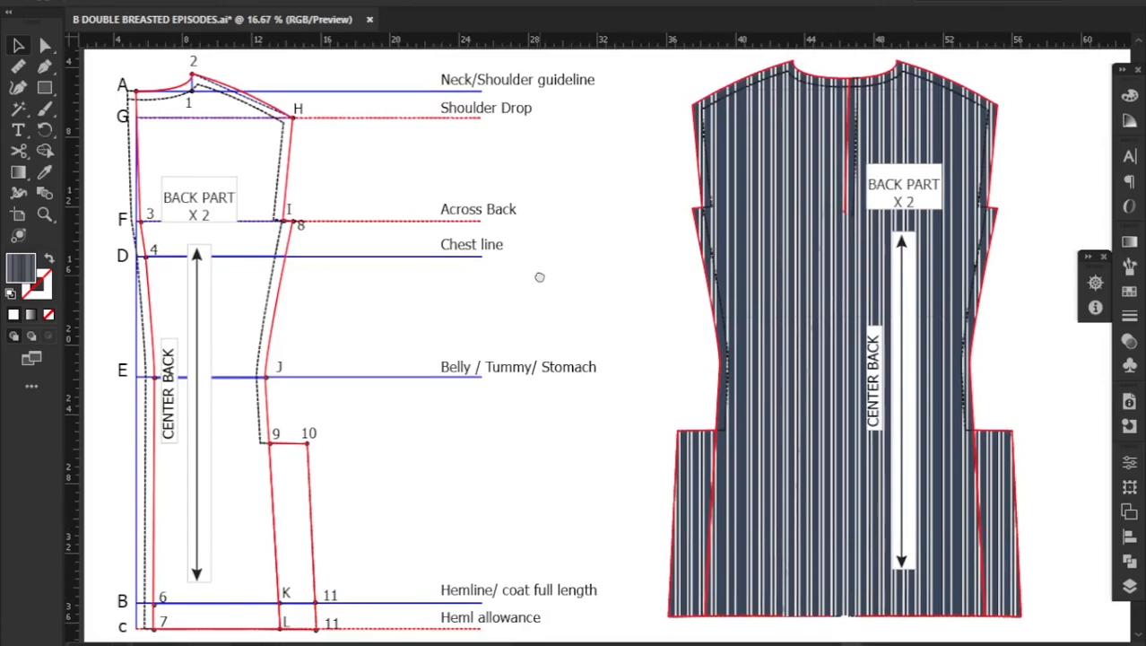